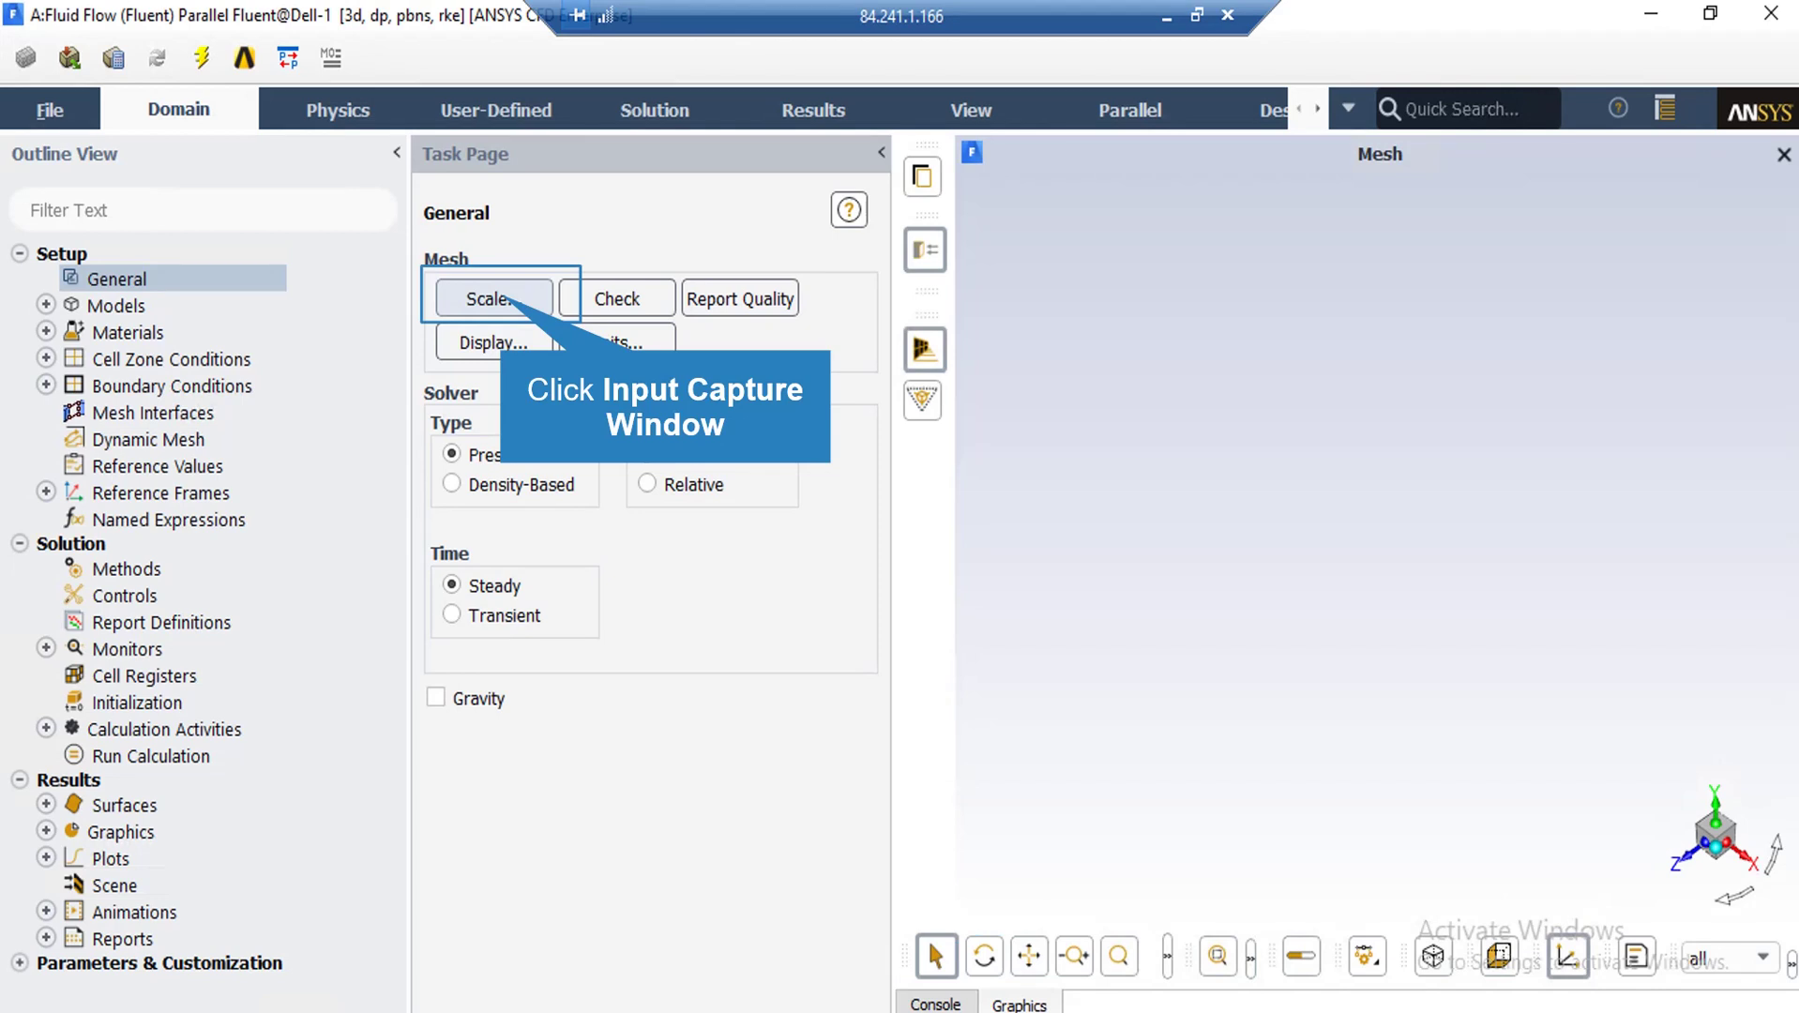
- Review the mesh scale and domain extents without rescaling, and run the mesh check and quality report
click(497, 299)
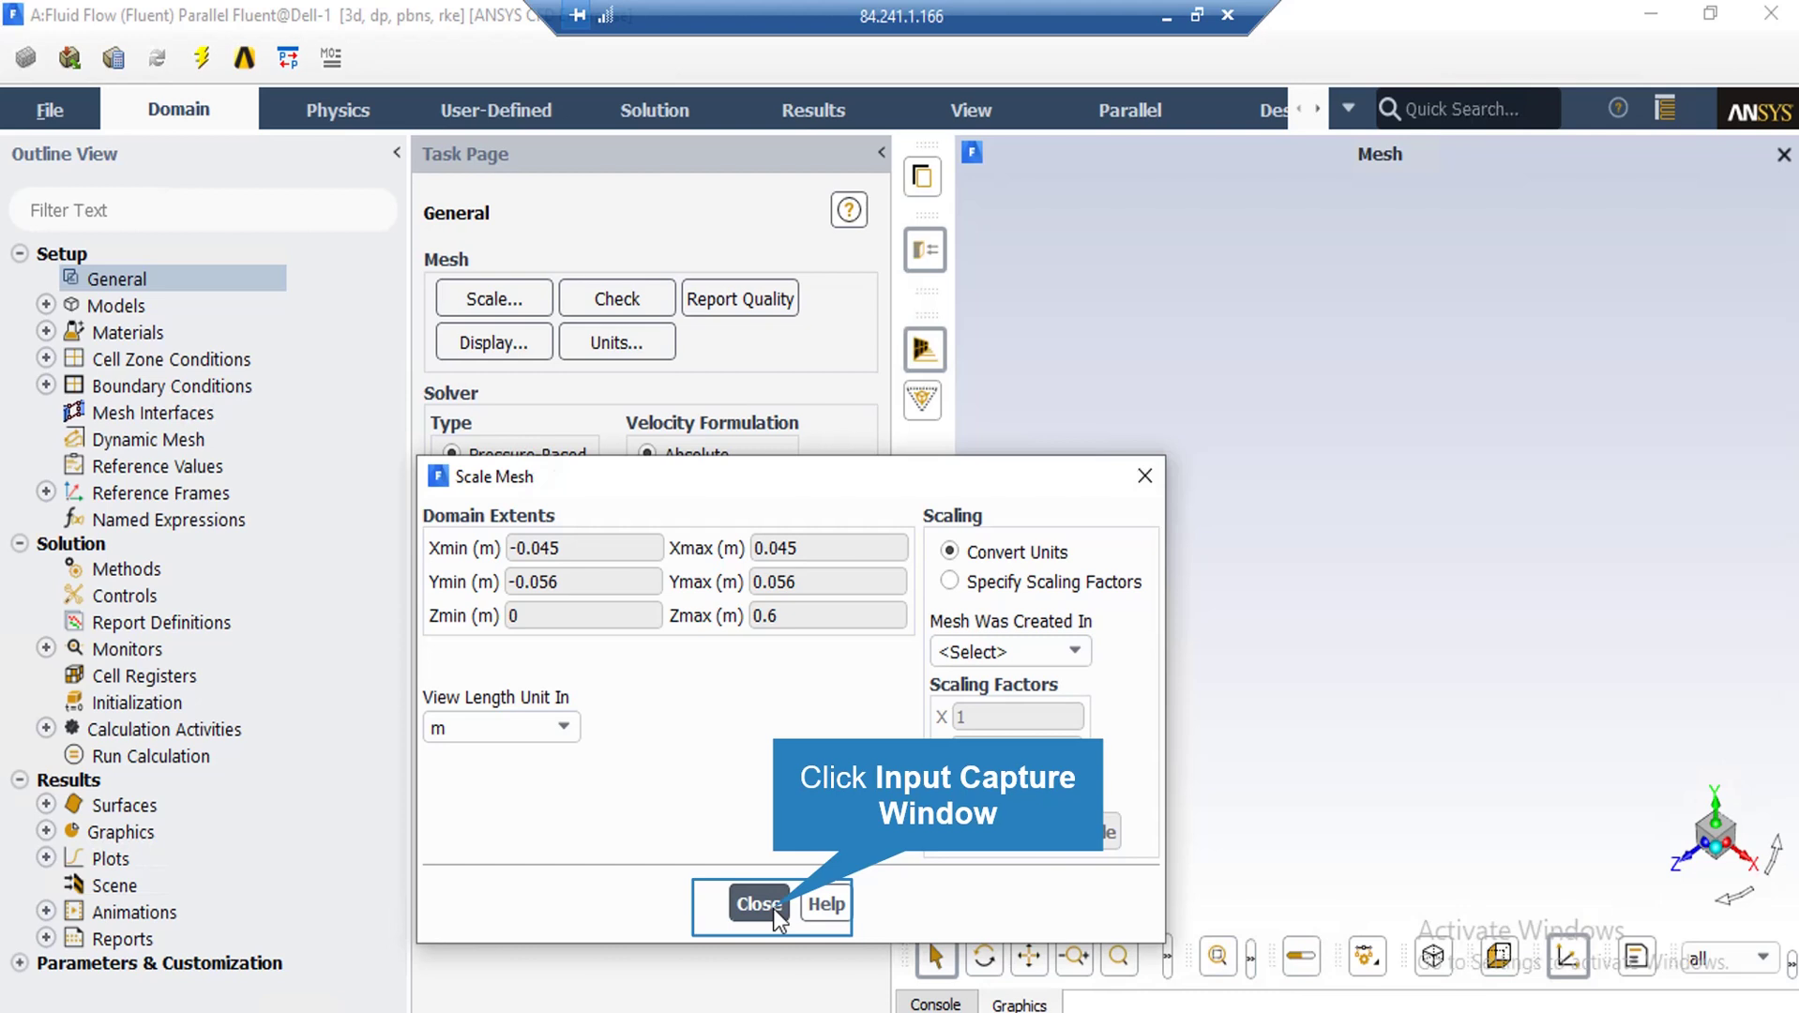
click(759, 904)
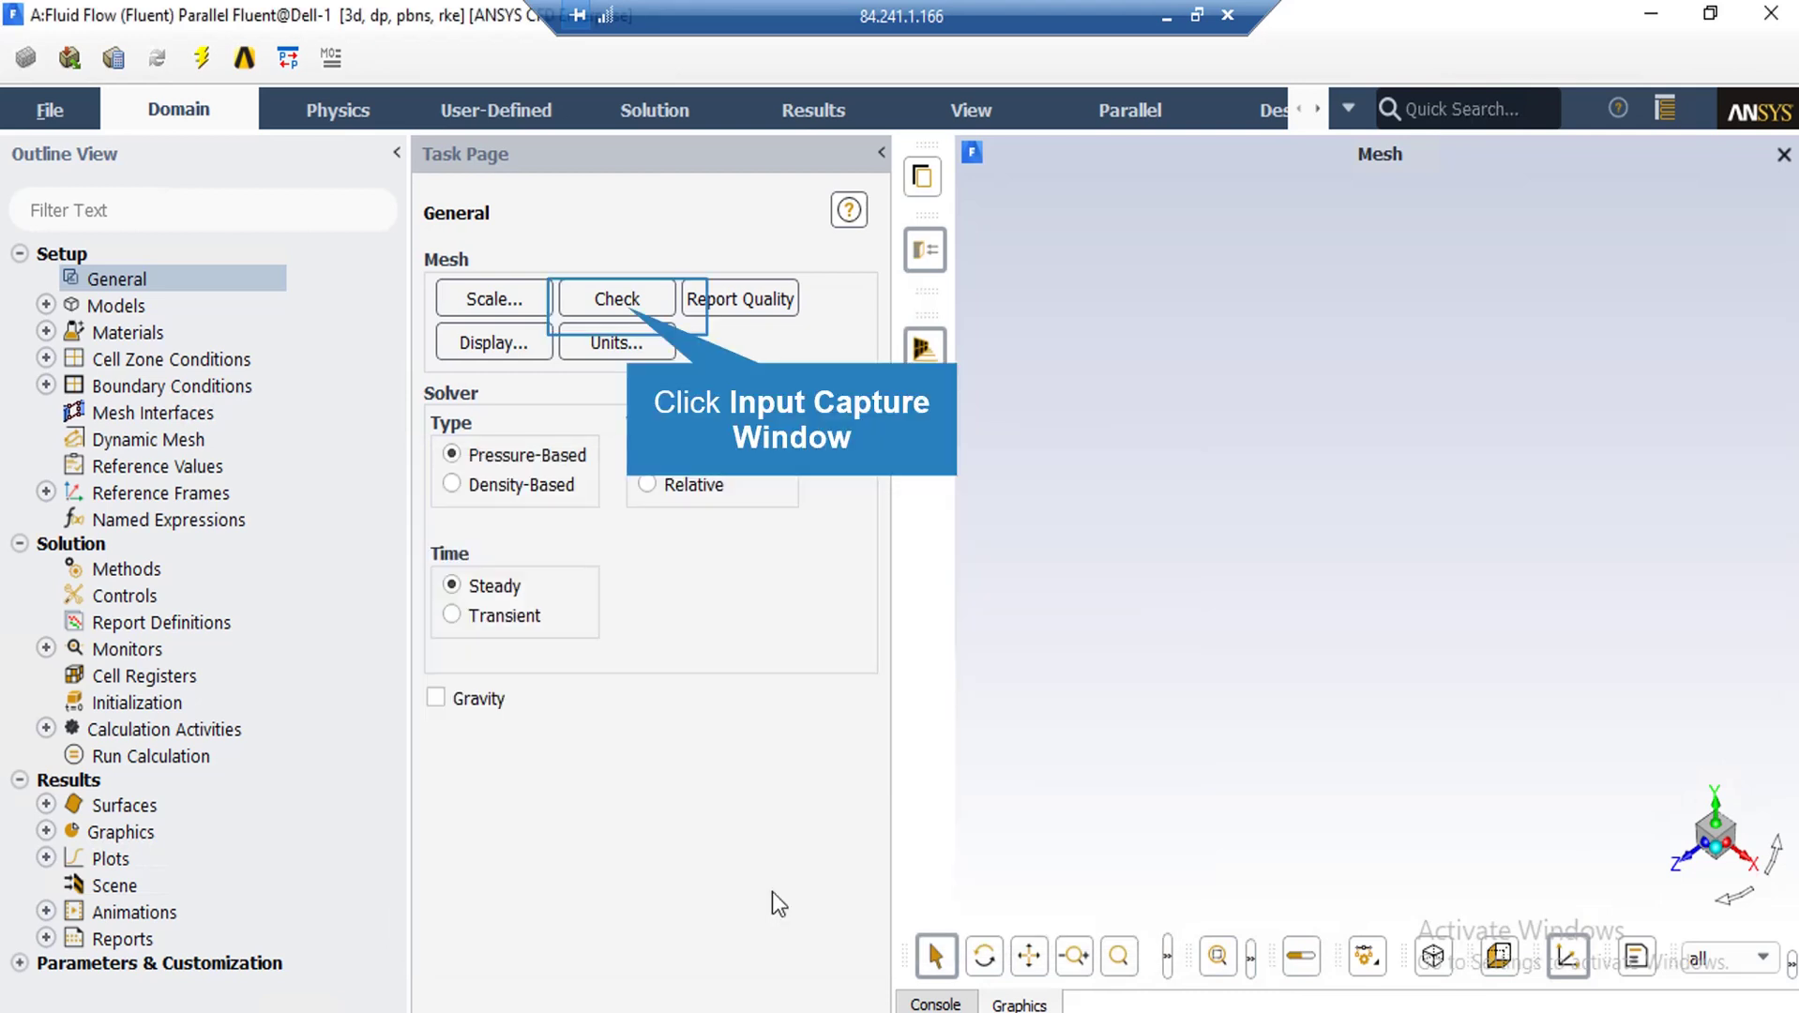
click(628, 308)
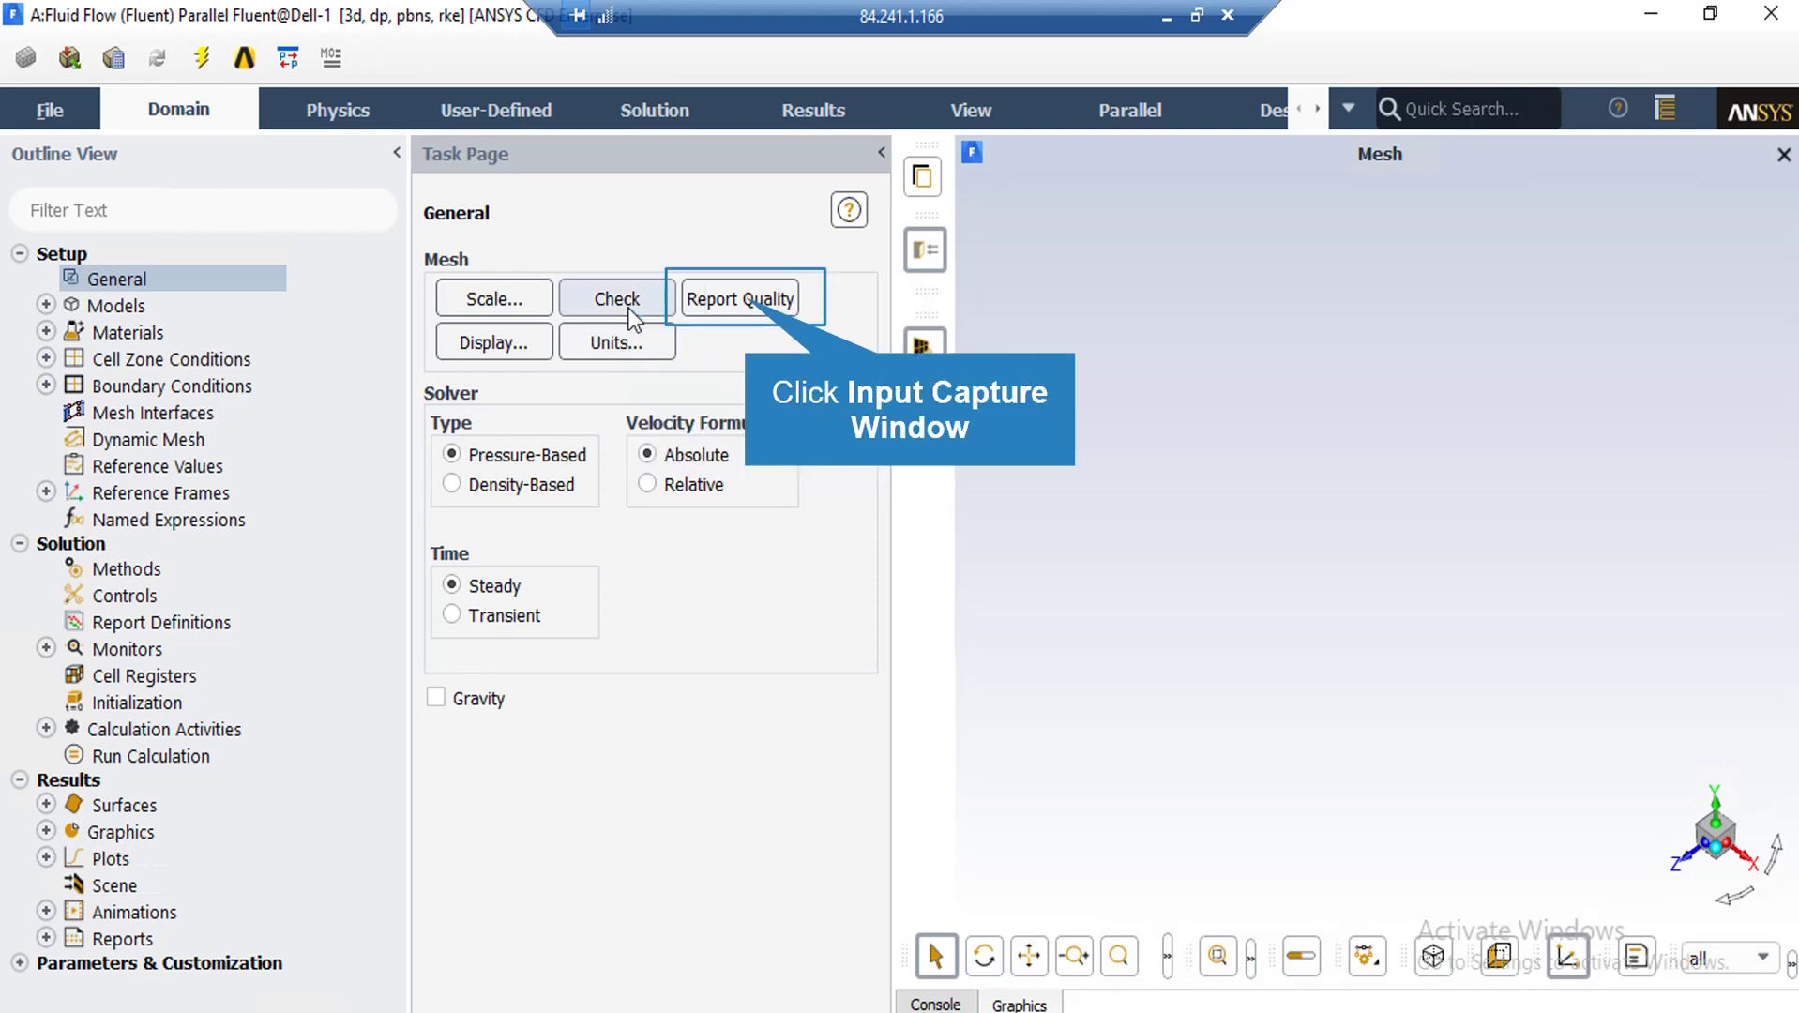
click(751, 302)
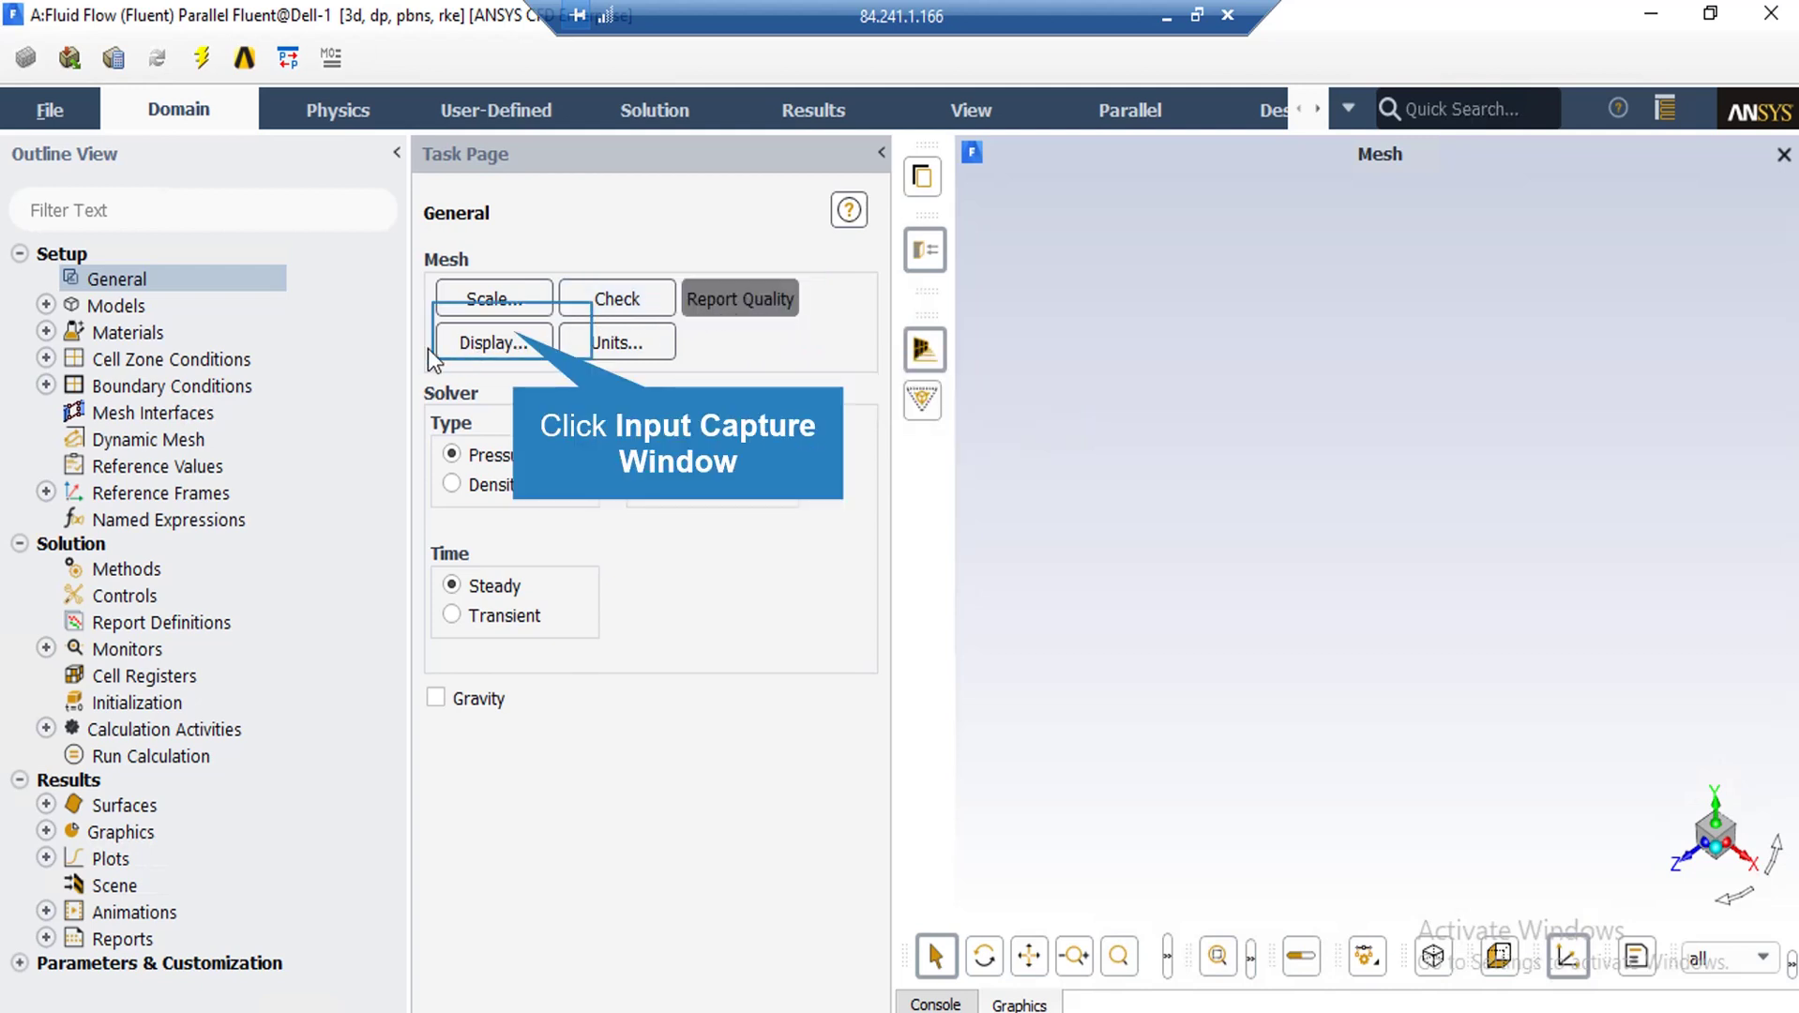
- Display the faces of the mesh's preselected baffle and shell surfaces
click(513, 339)
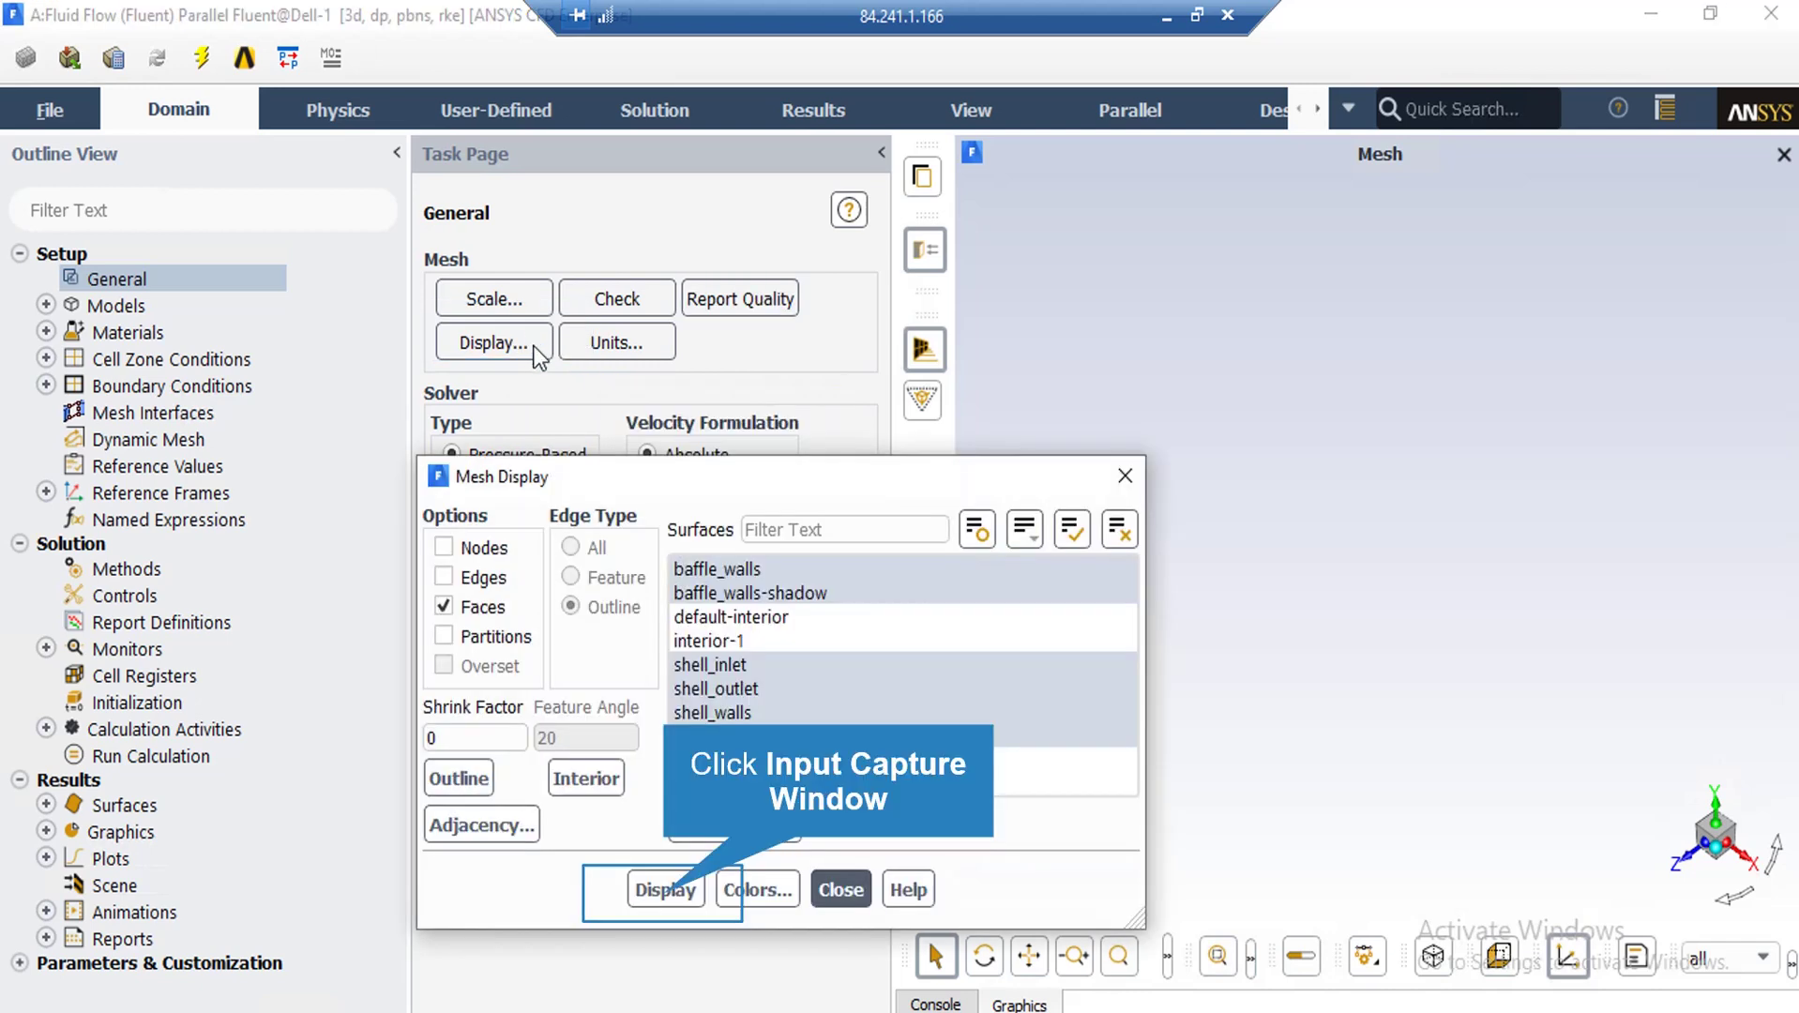
click(663, 894)
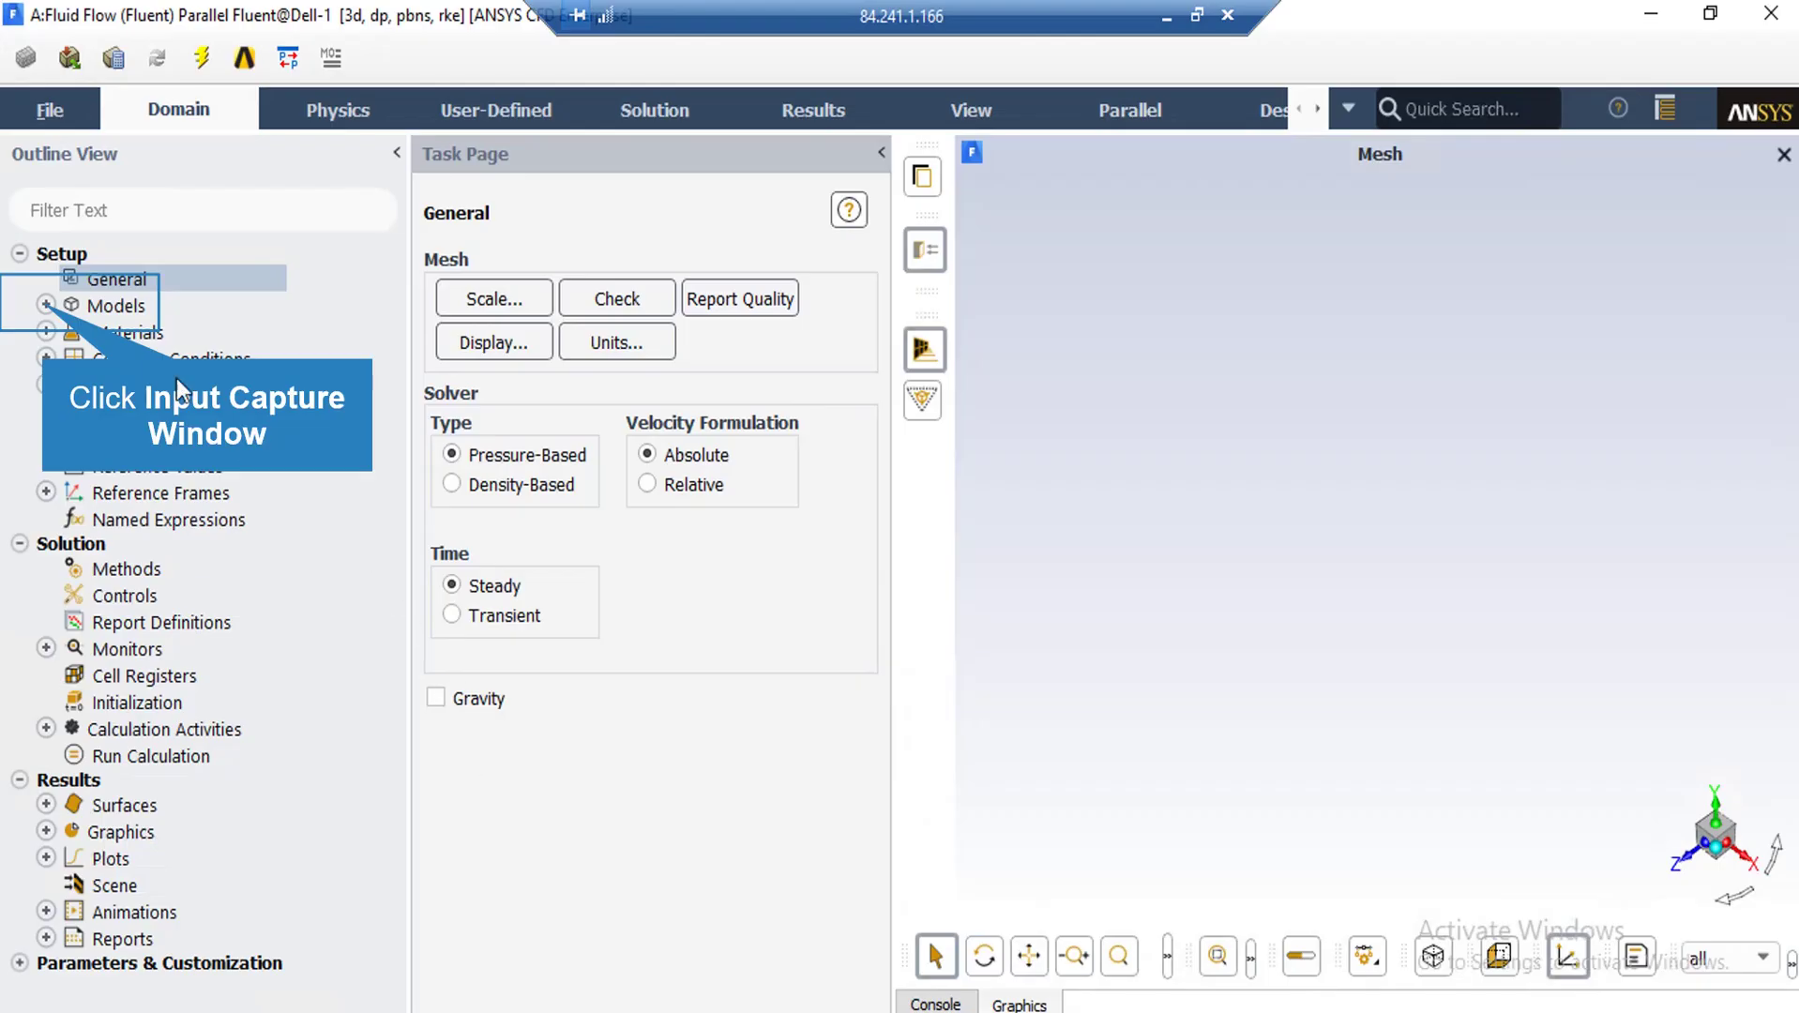
- Inspect the Energy model settings and the Realizable k-e viscous model settings
click(45, 305)
double_click(122, 364)
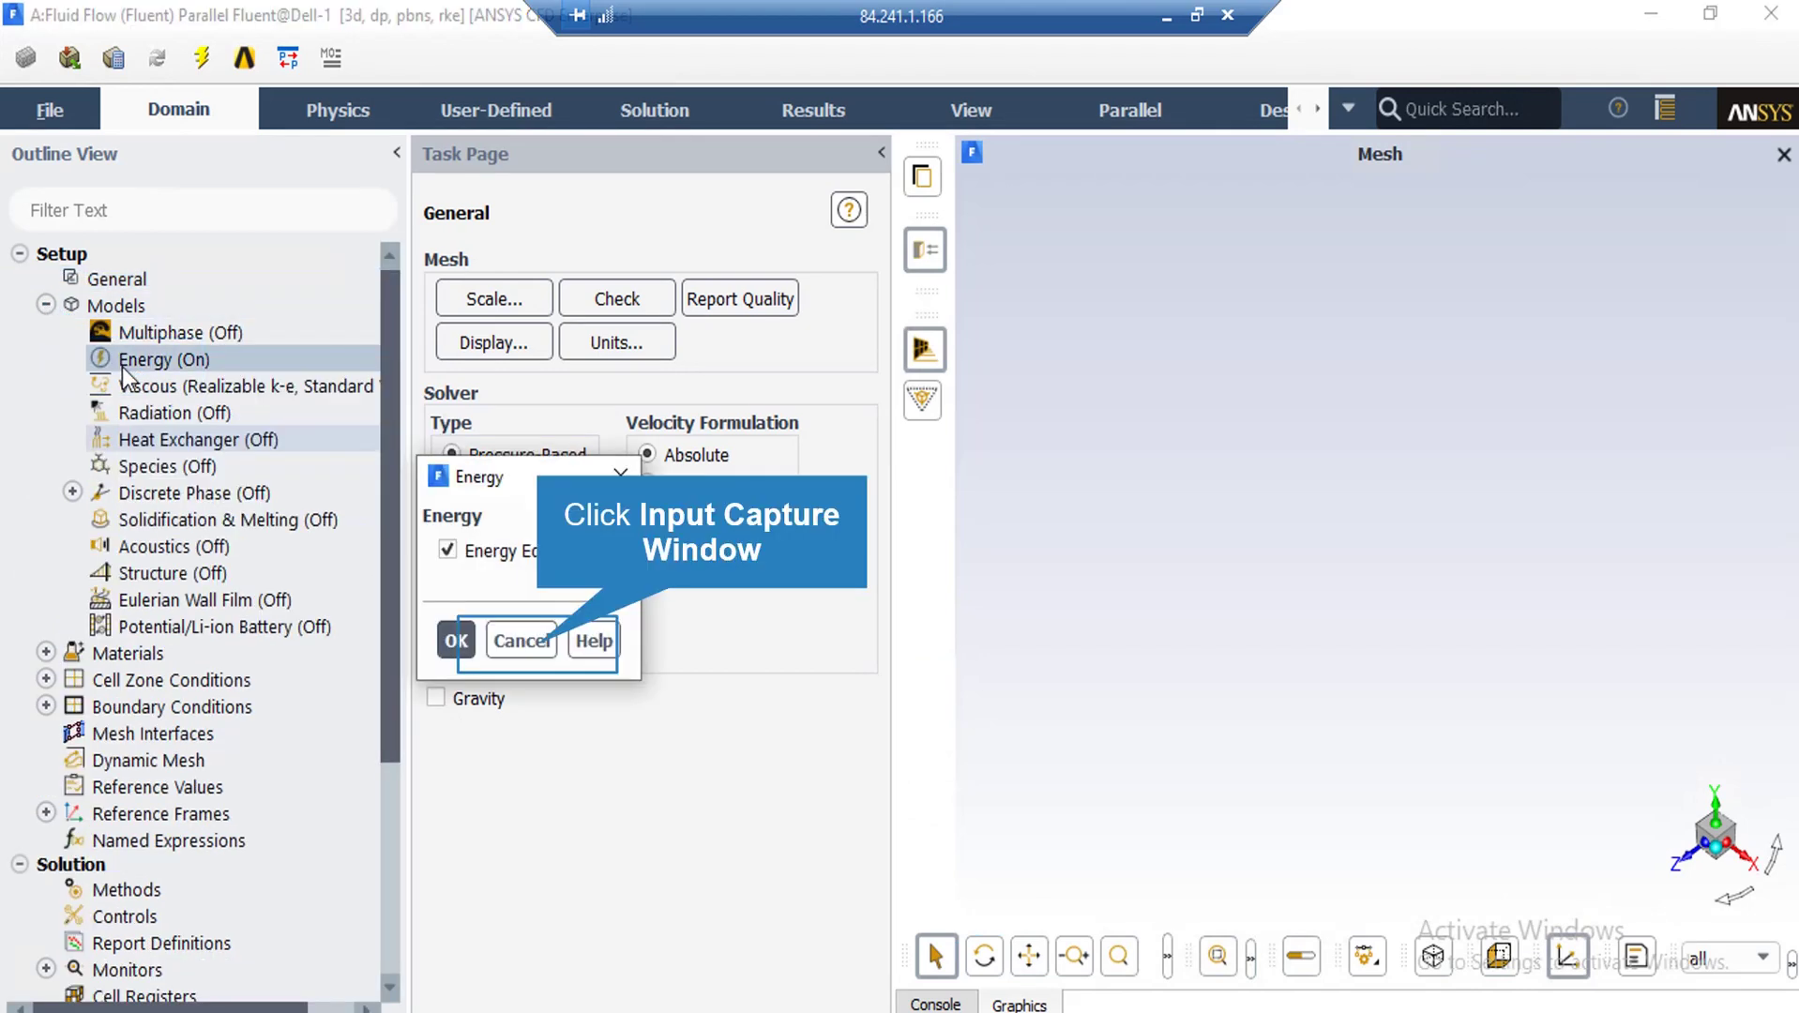
click(539, 645)
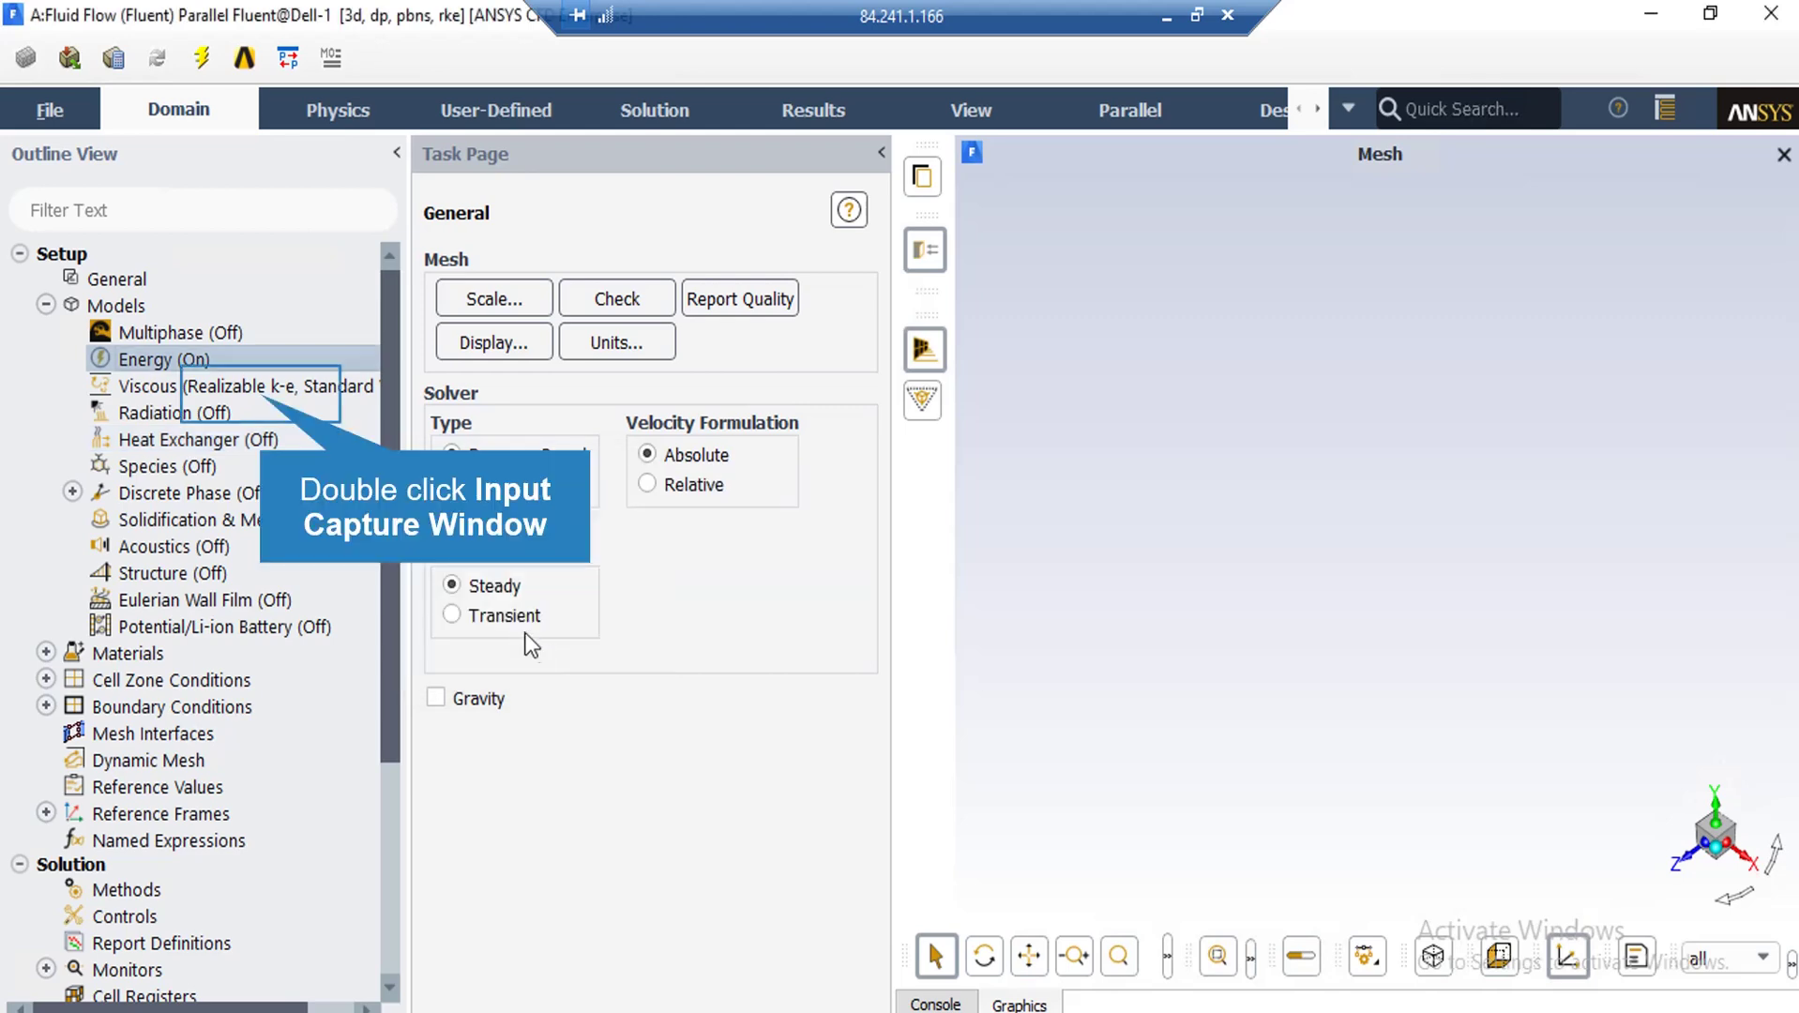
double_click(262, 388)
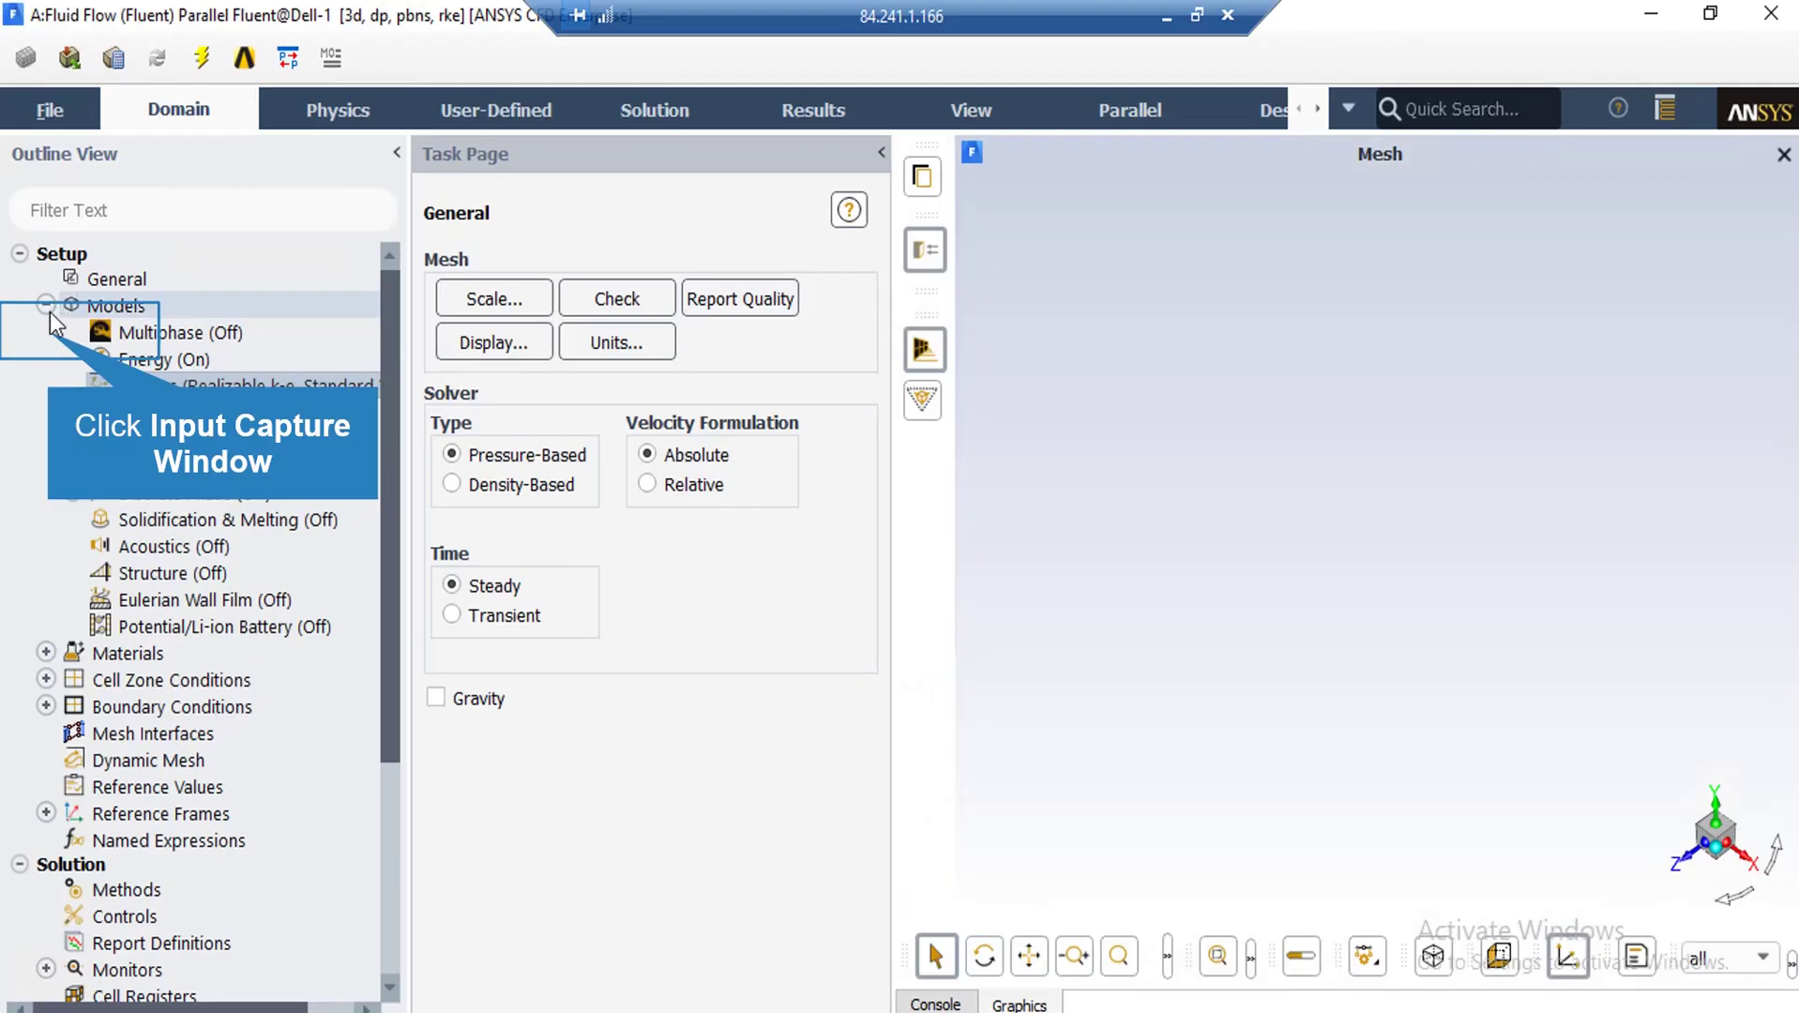
- Start a new fluid material and open the Fluent Database of materials for it
click(47, 332)
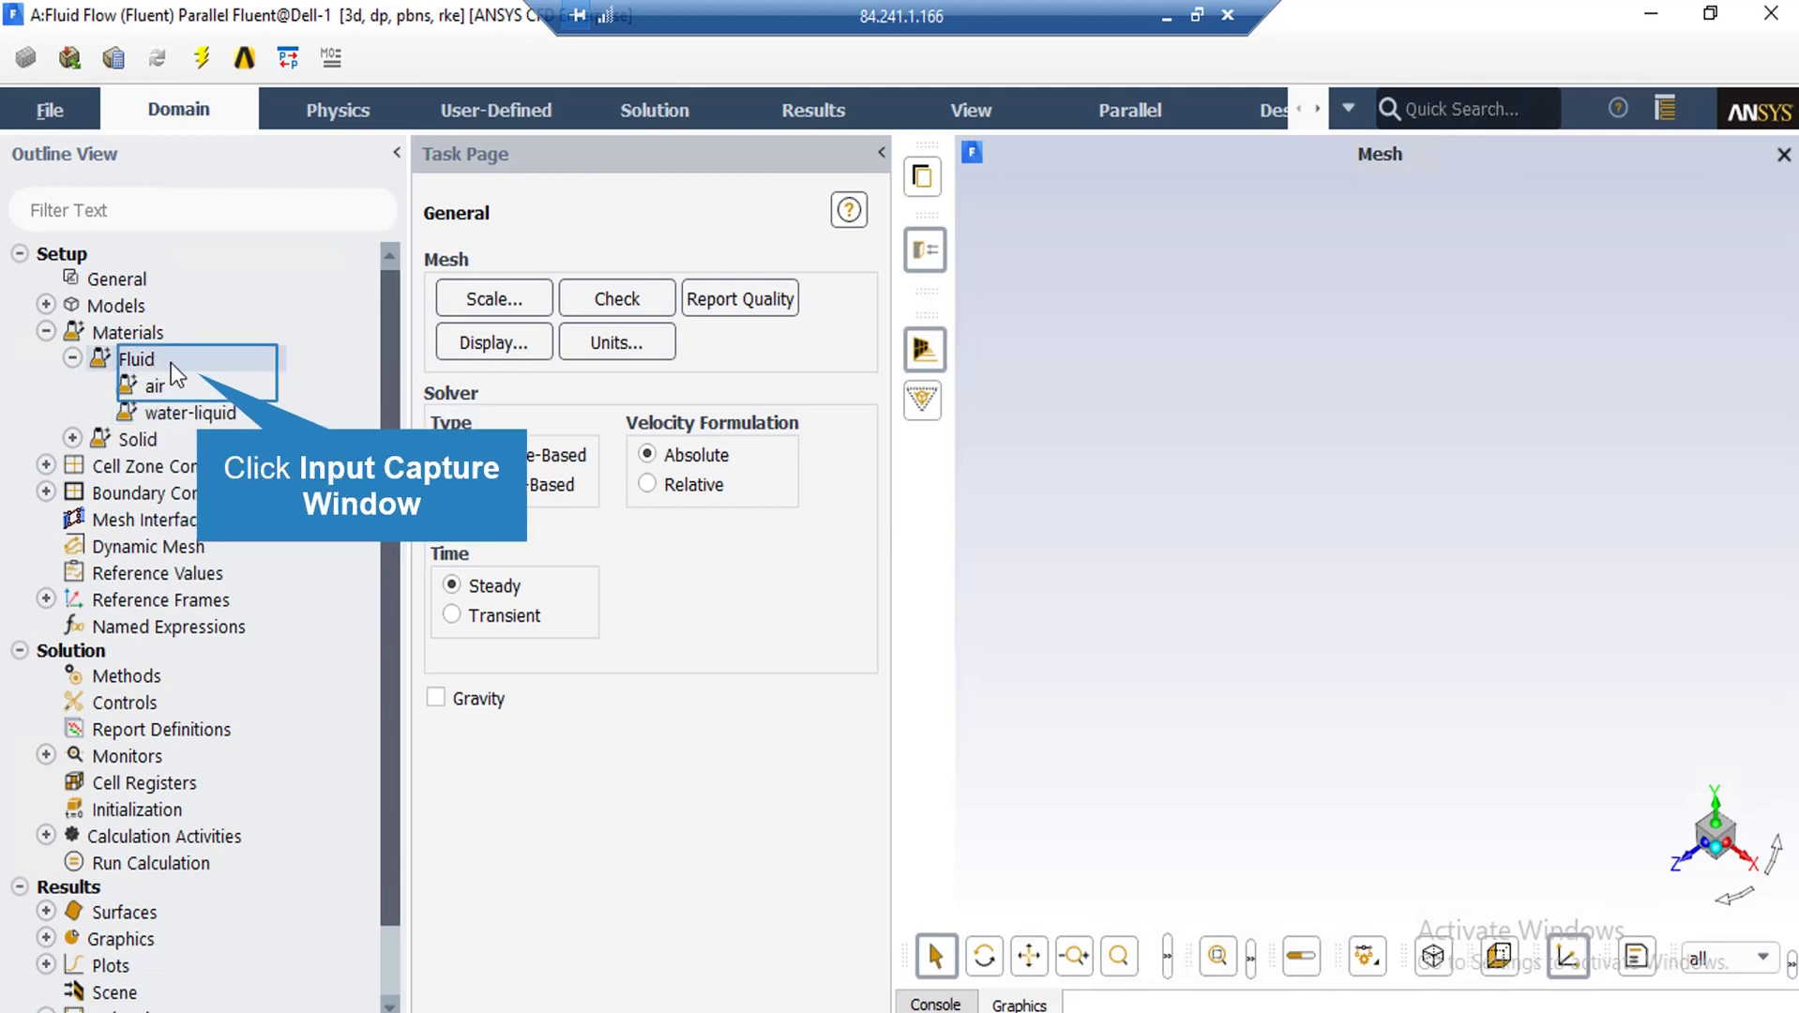
click(197, 373)
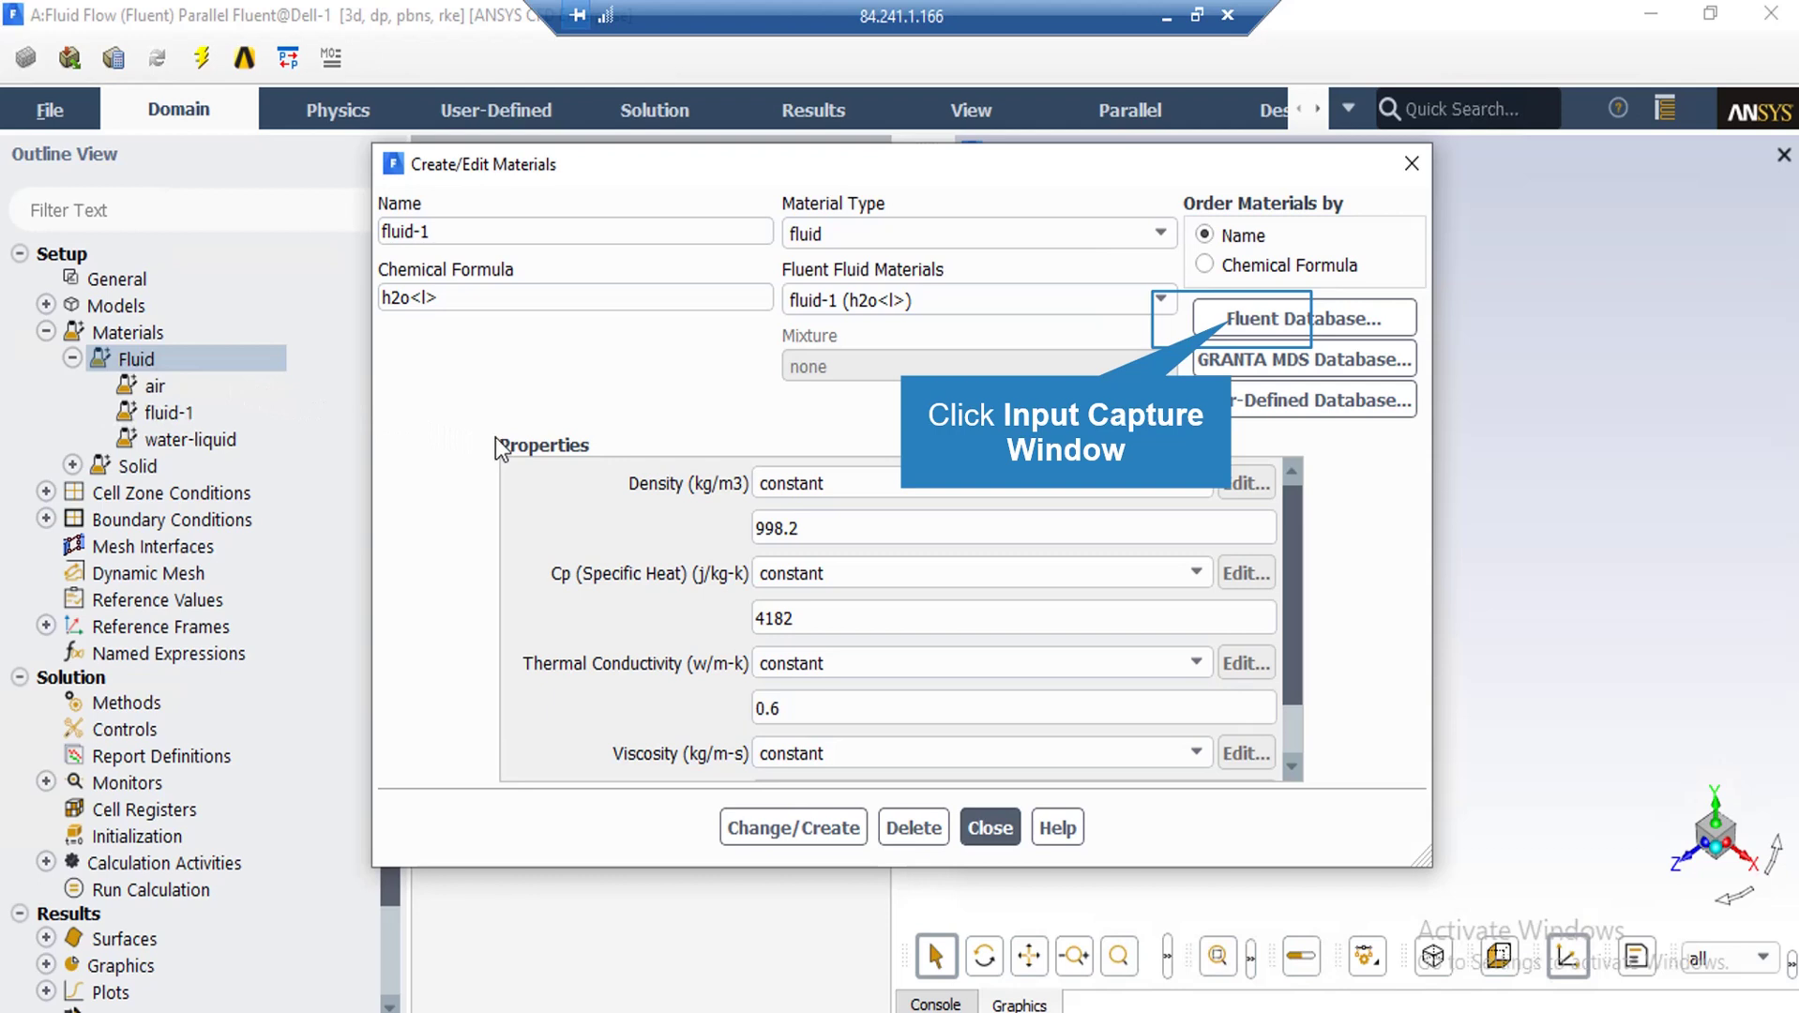
click(1231, 321)
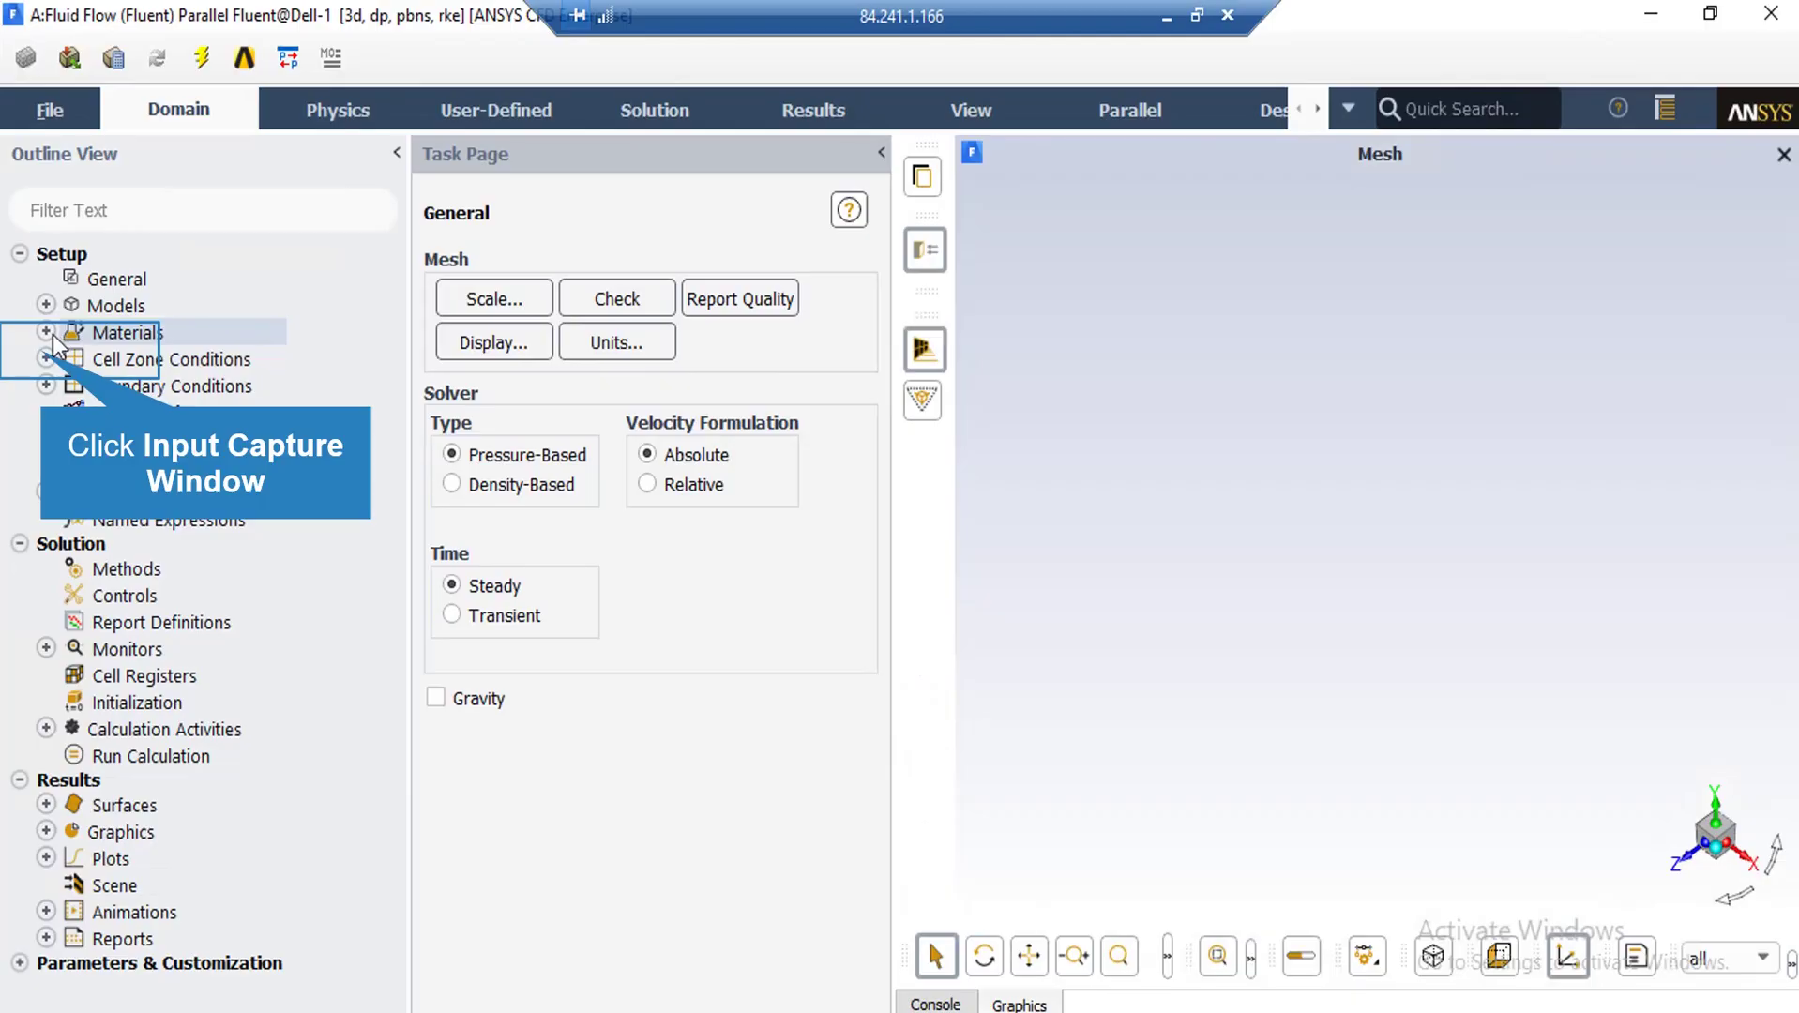
- Inspect the cell zone conditions of the fluid zone
click(46, 357)
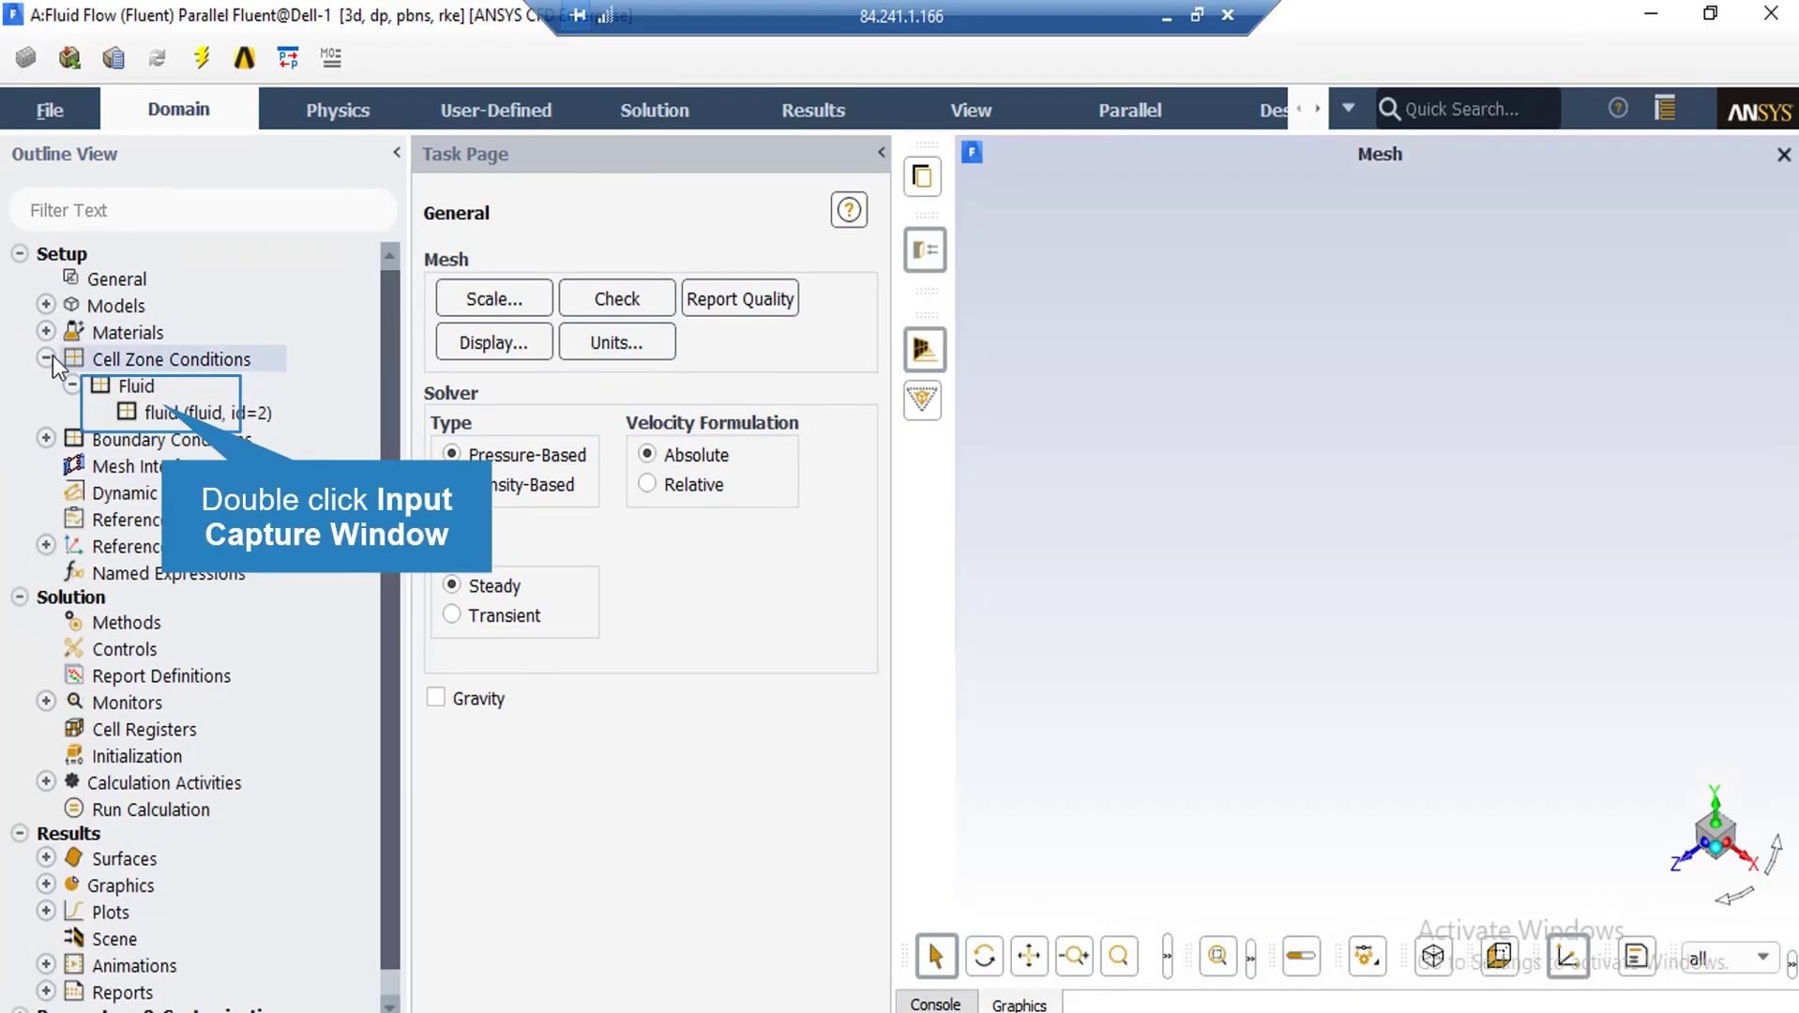
double_click(163, 414)
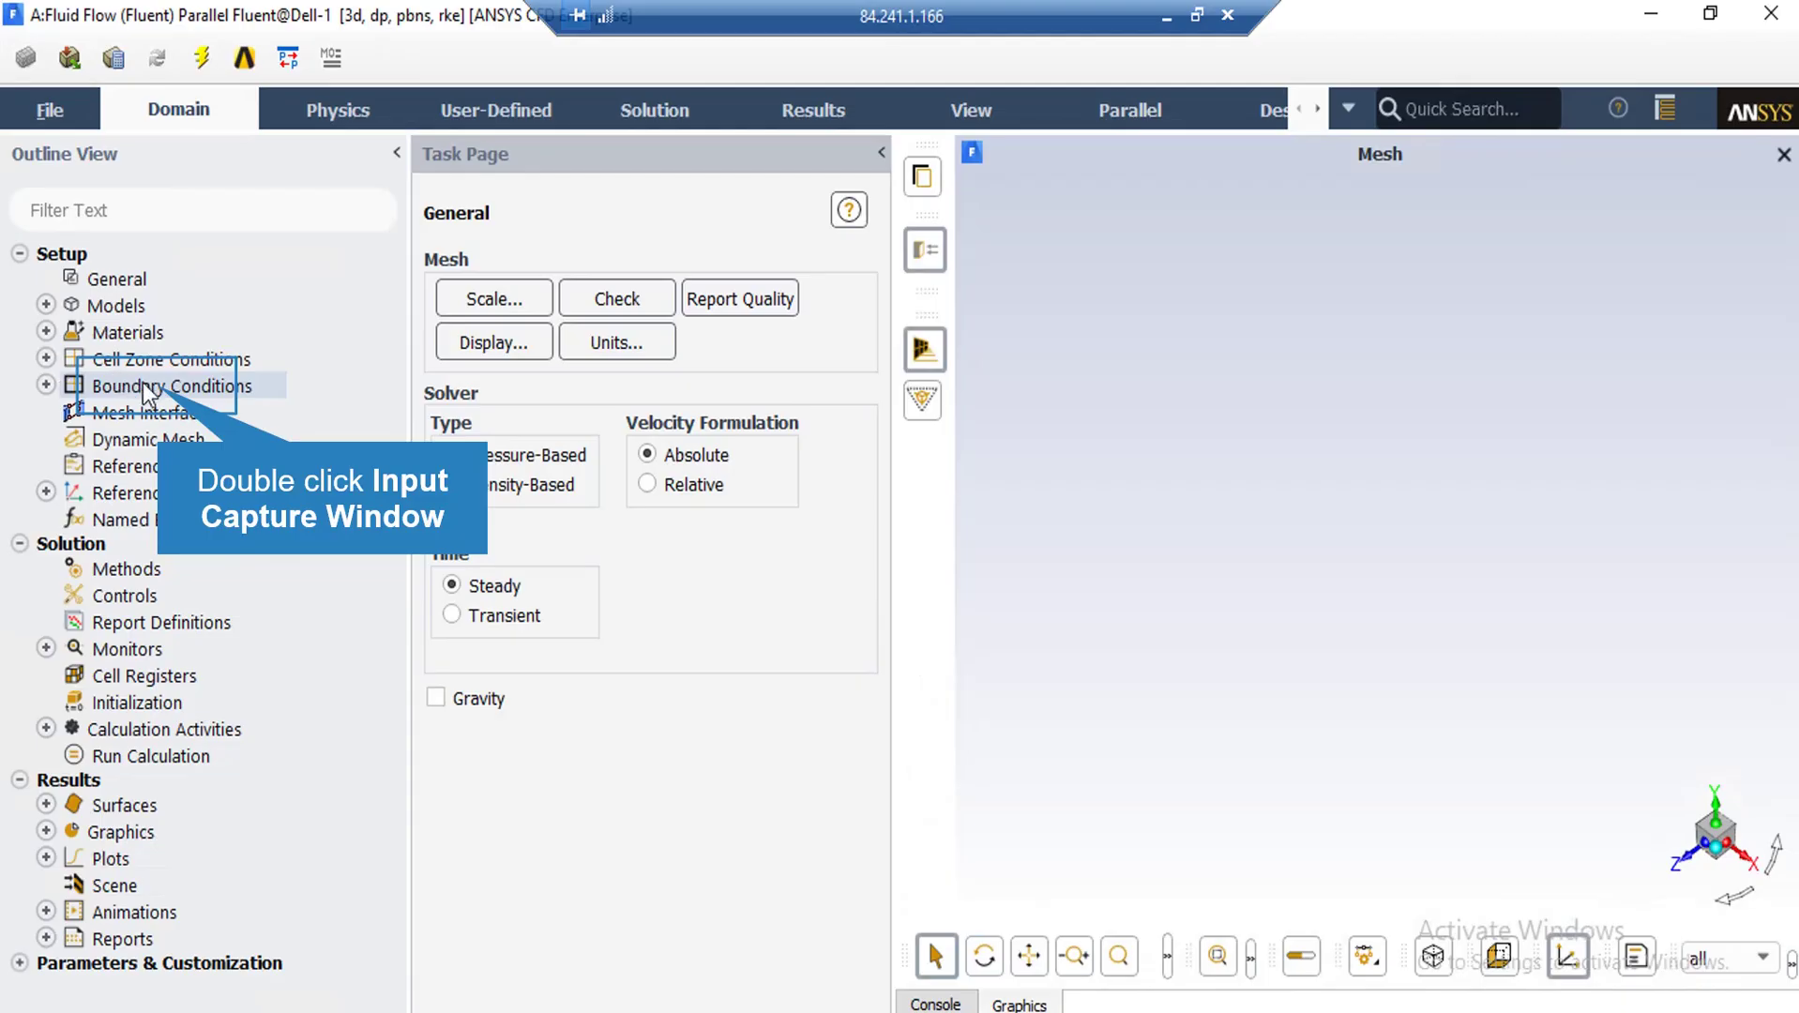
- Inspect the momentum and thermal settings of the shell_inlet mass-flow inlet boundary
double_click(146, 386)
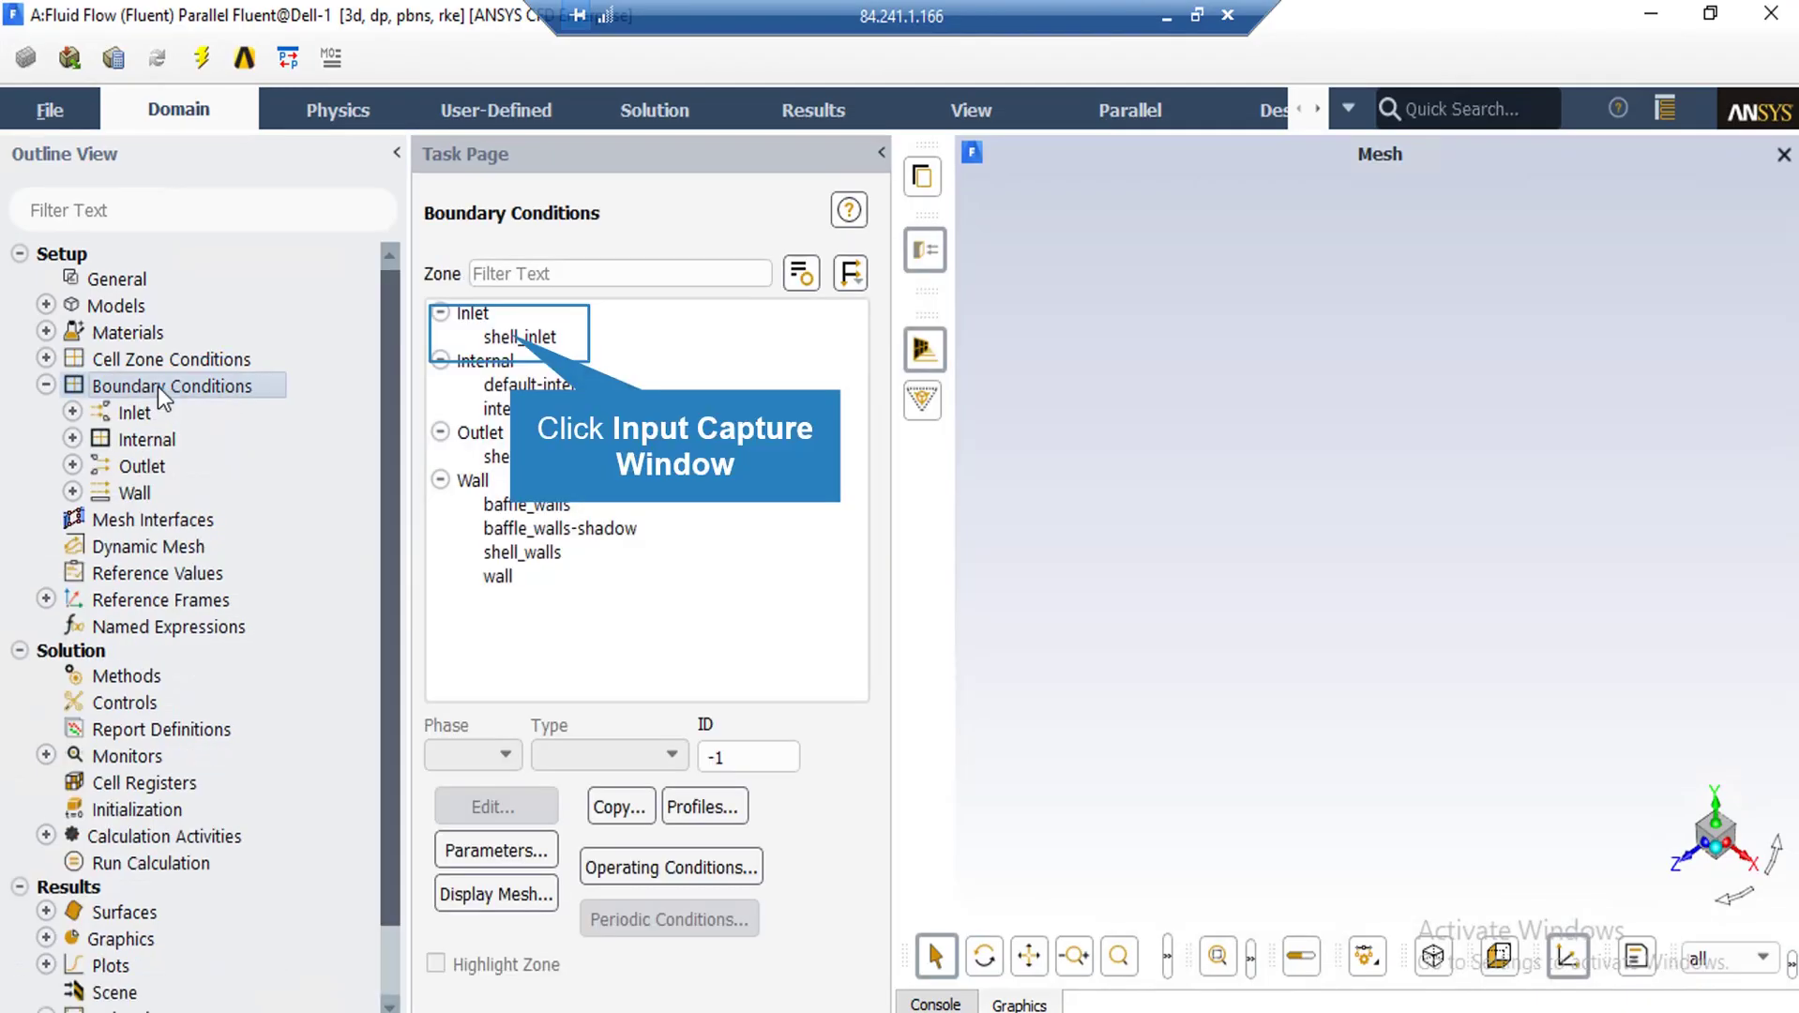
click(519, 337)
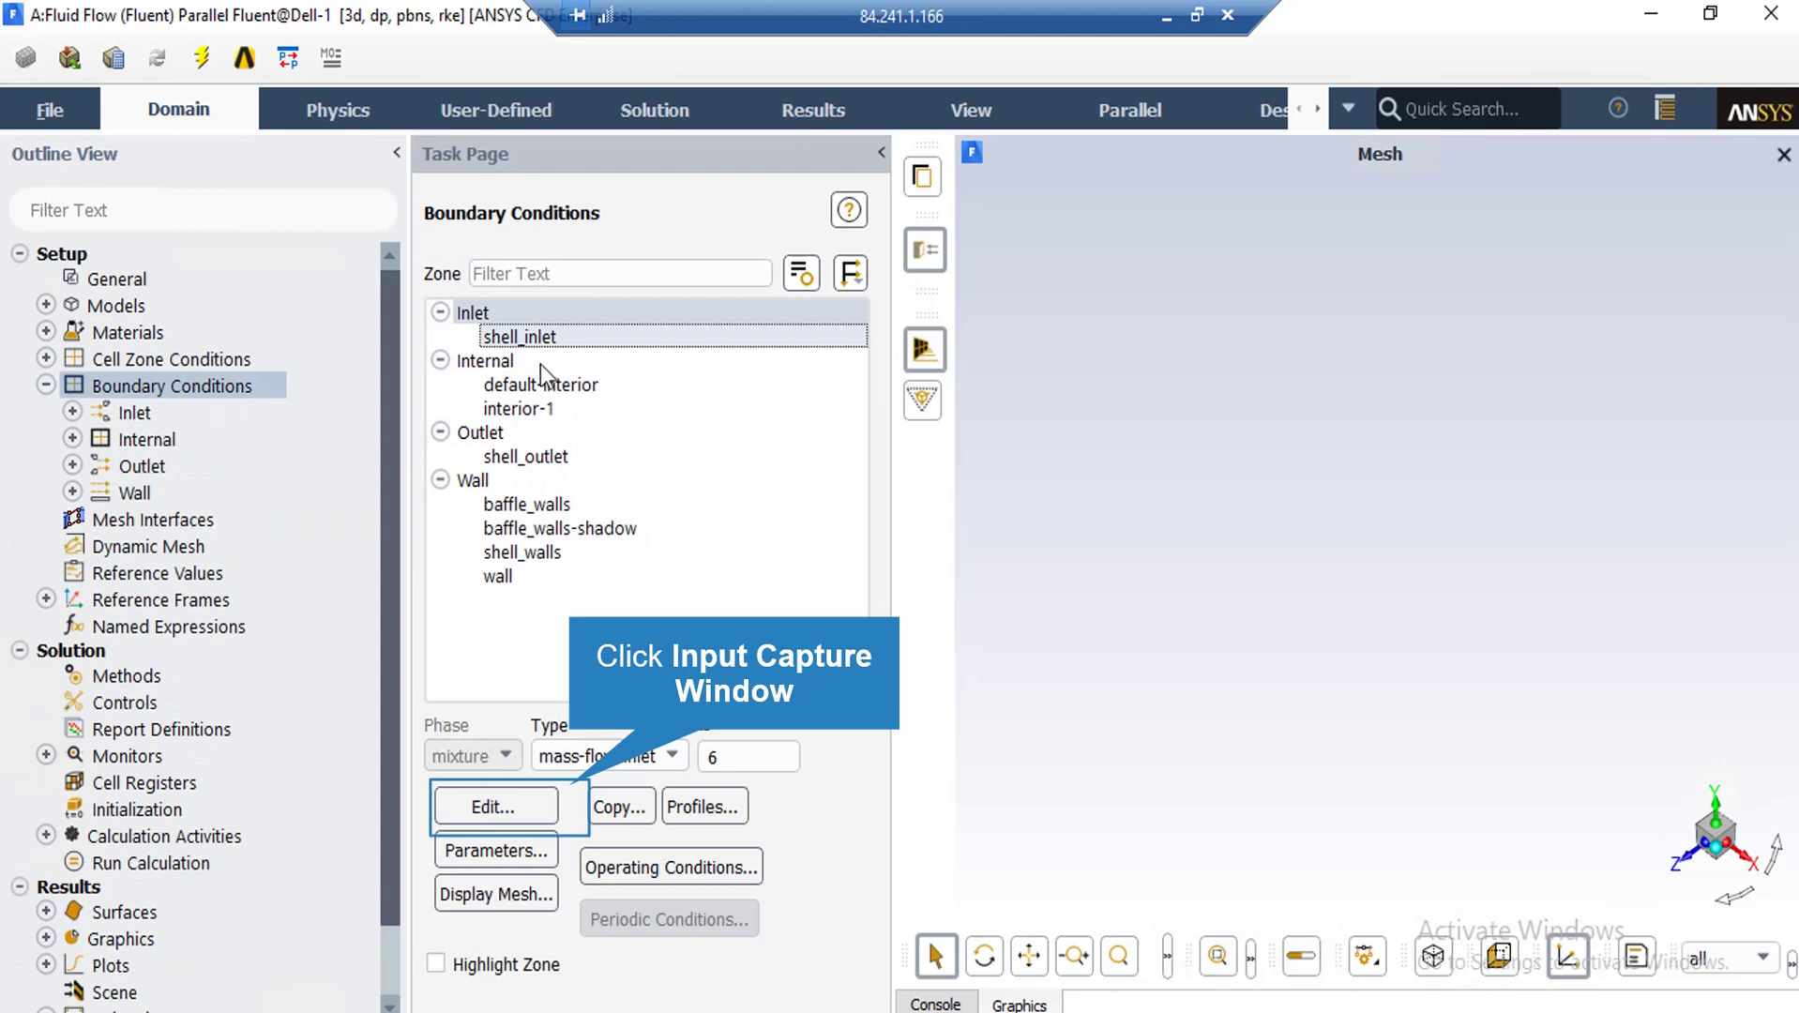
click(486, 806)
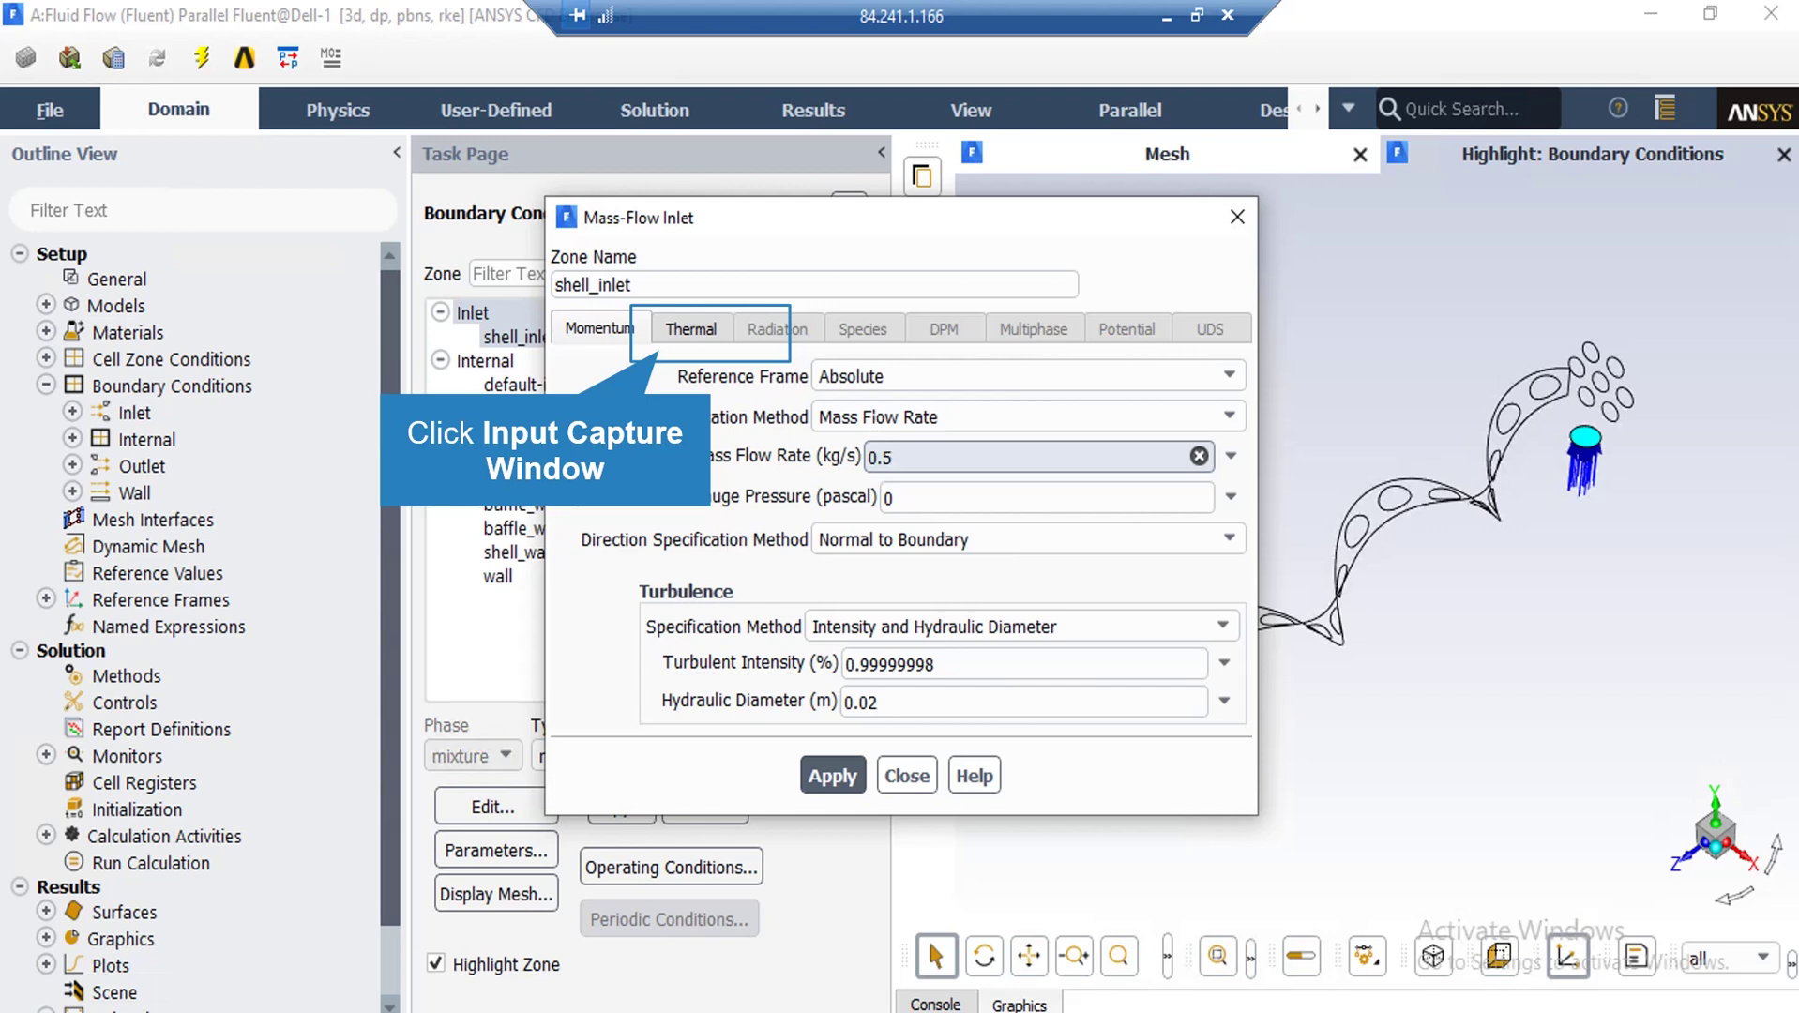
click(710, 331)
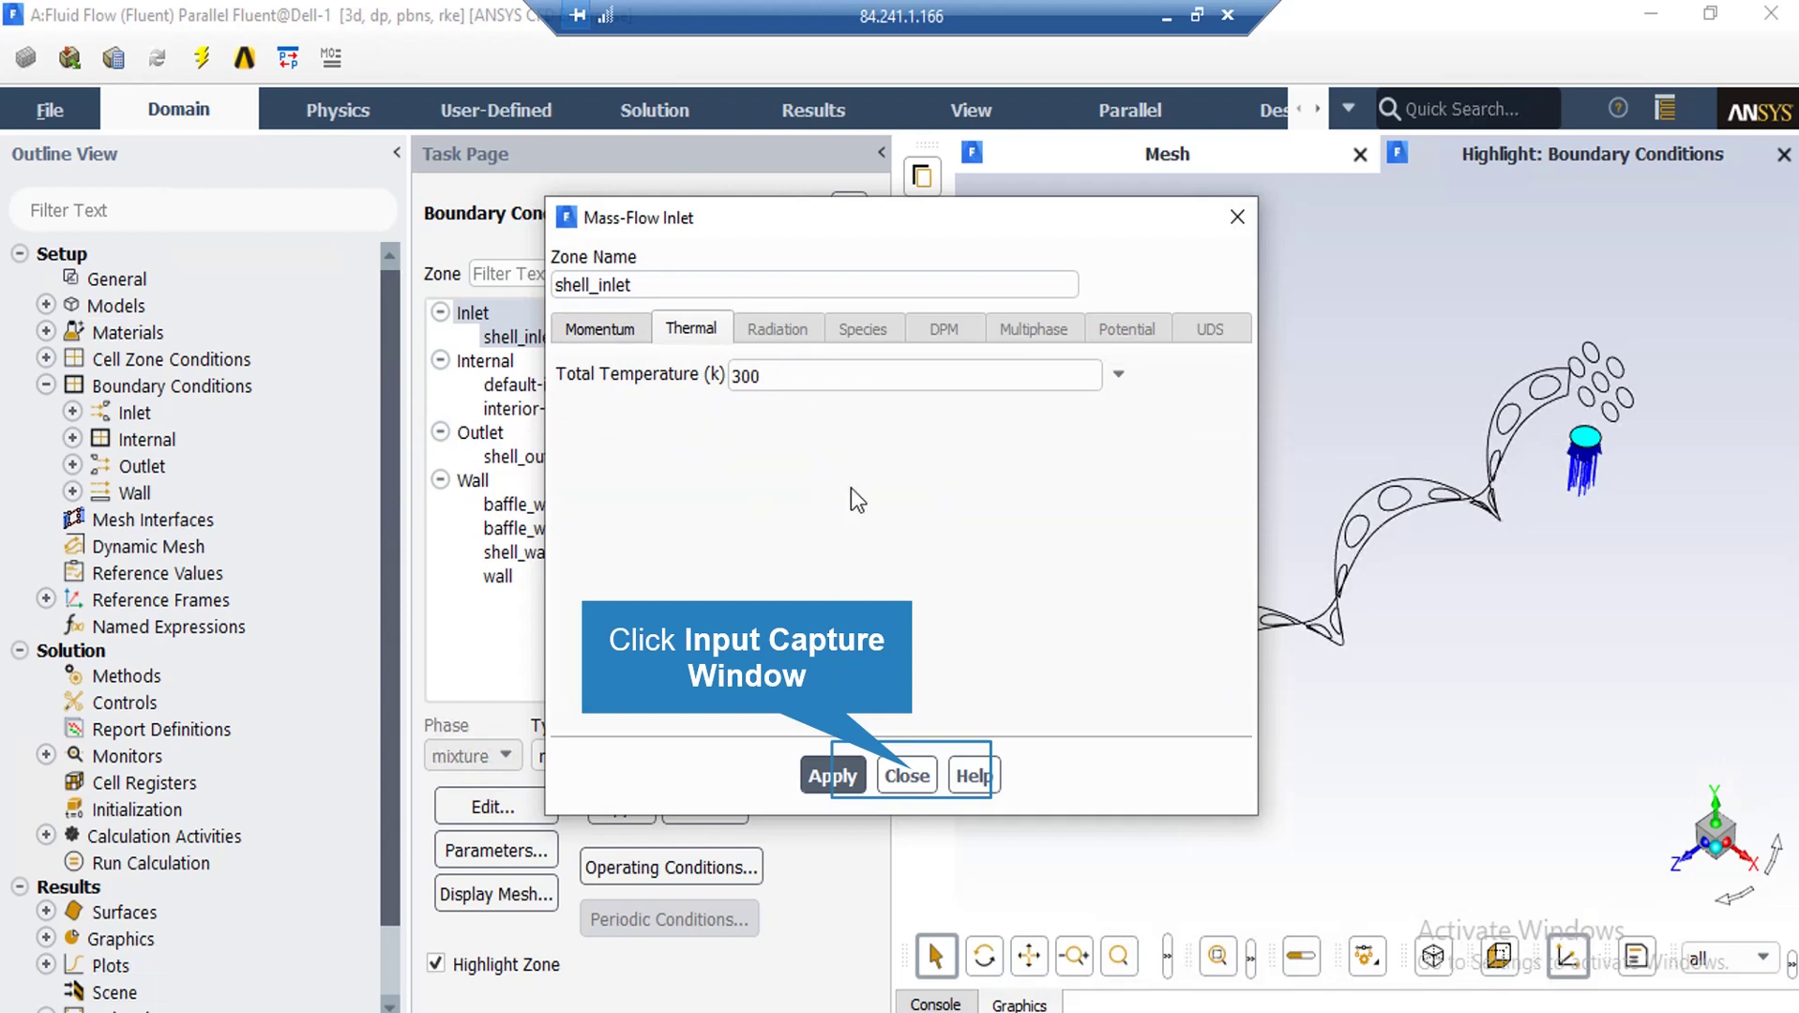
click(905, 776)
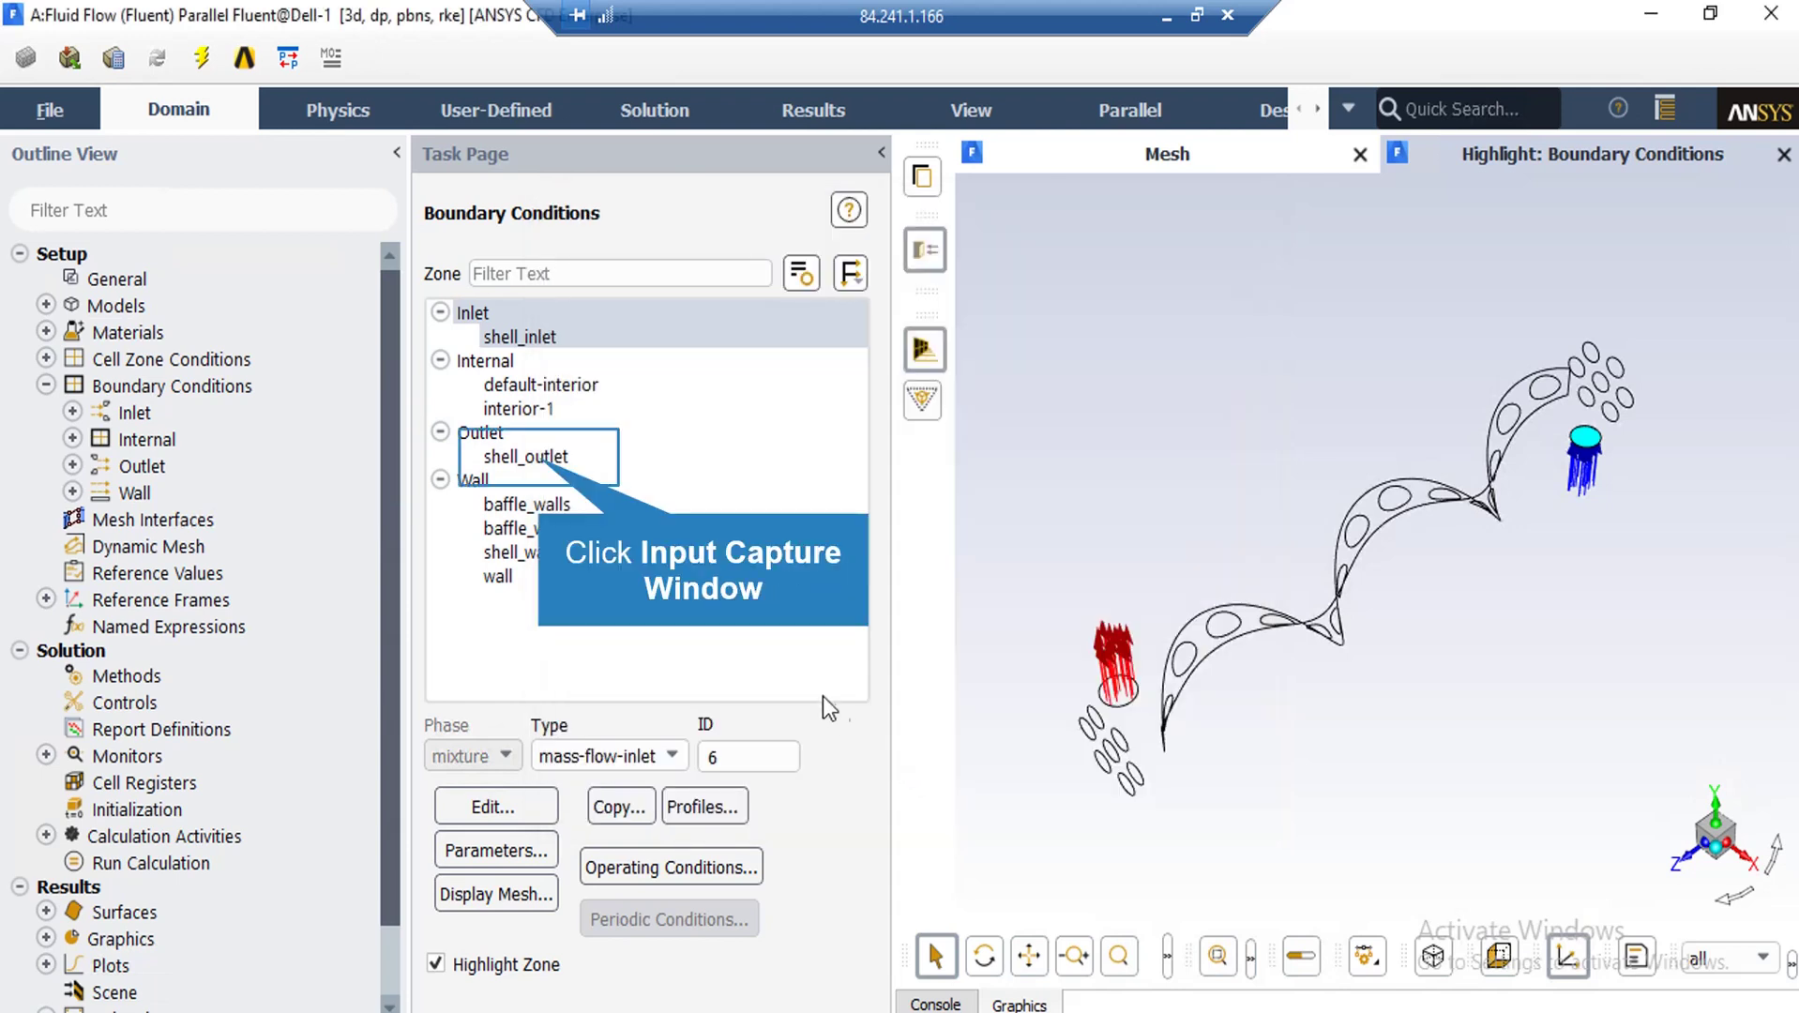
- Inspect the shell_outlet boundary settings and the thermal conditions of baffle_walls
click(541, 459)
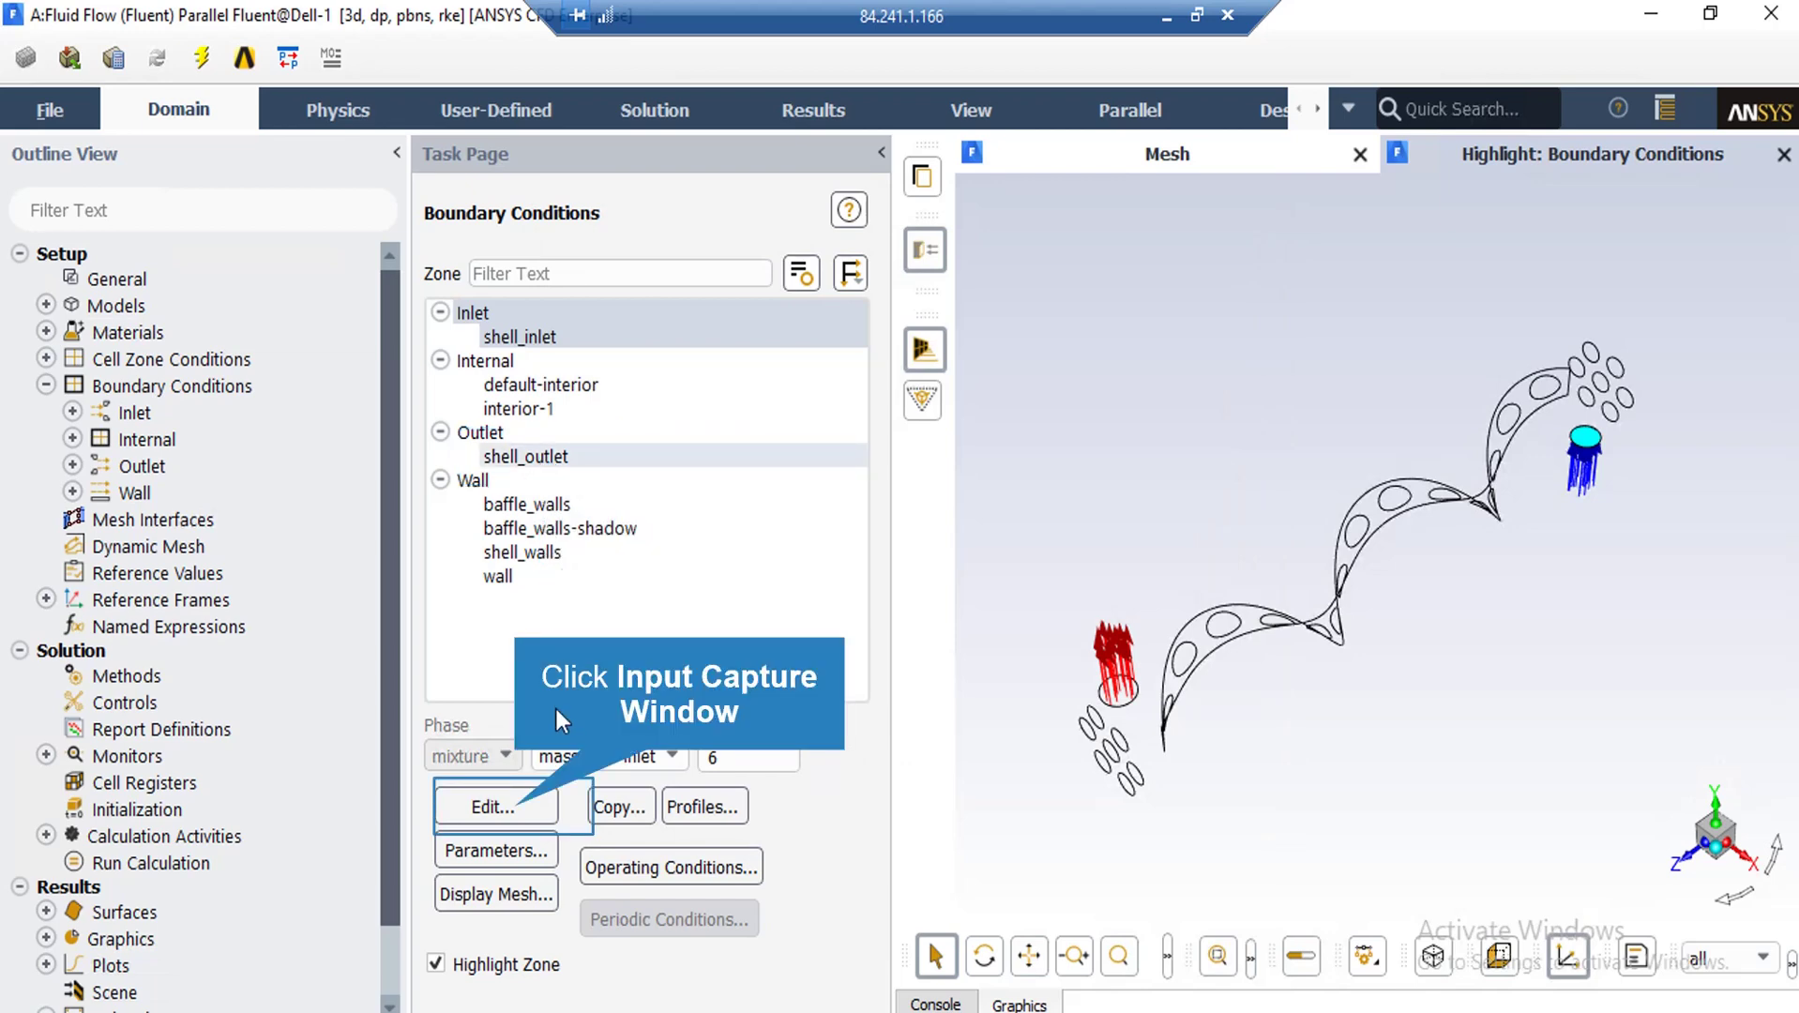
click(497, 805)
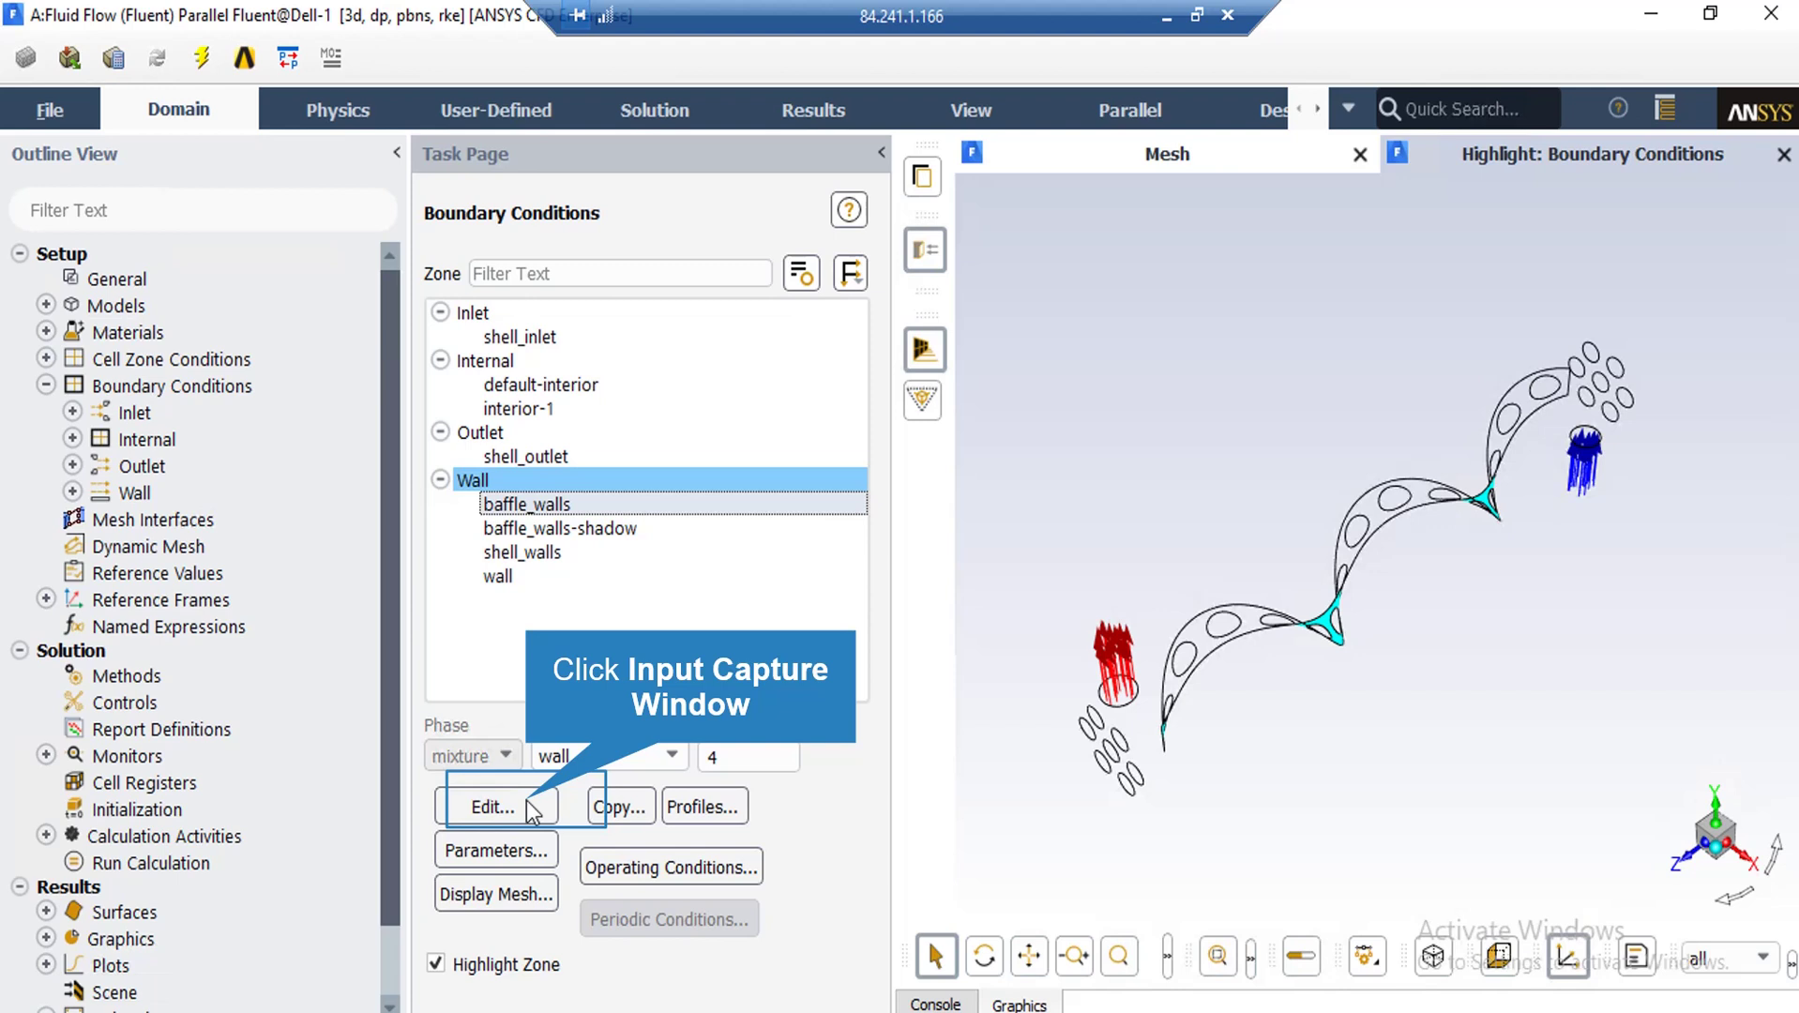
click(494, 806)
click(612, 343)
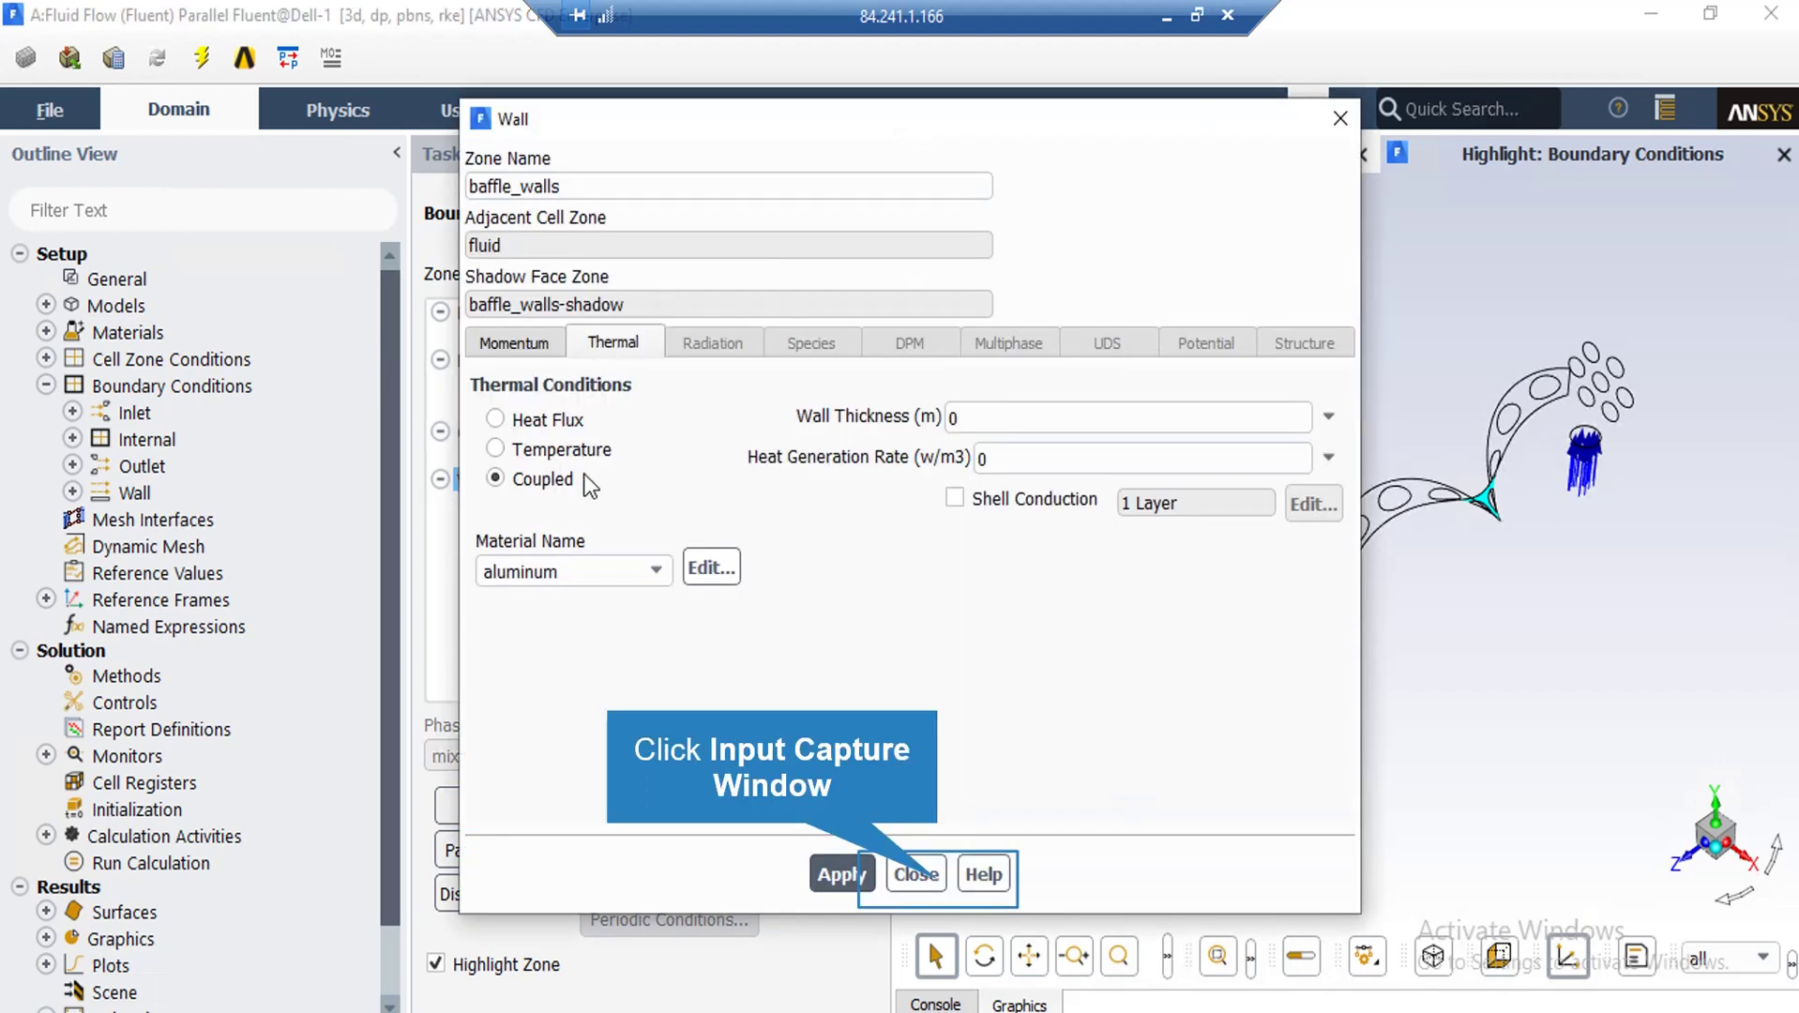
click(937, 880)
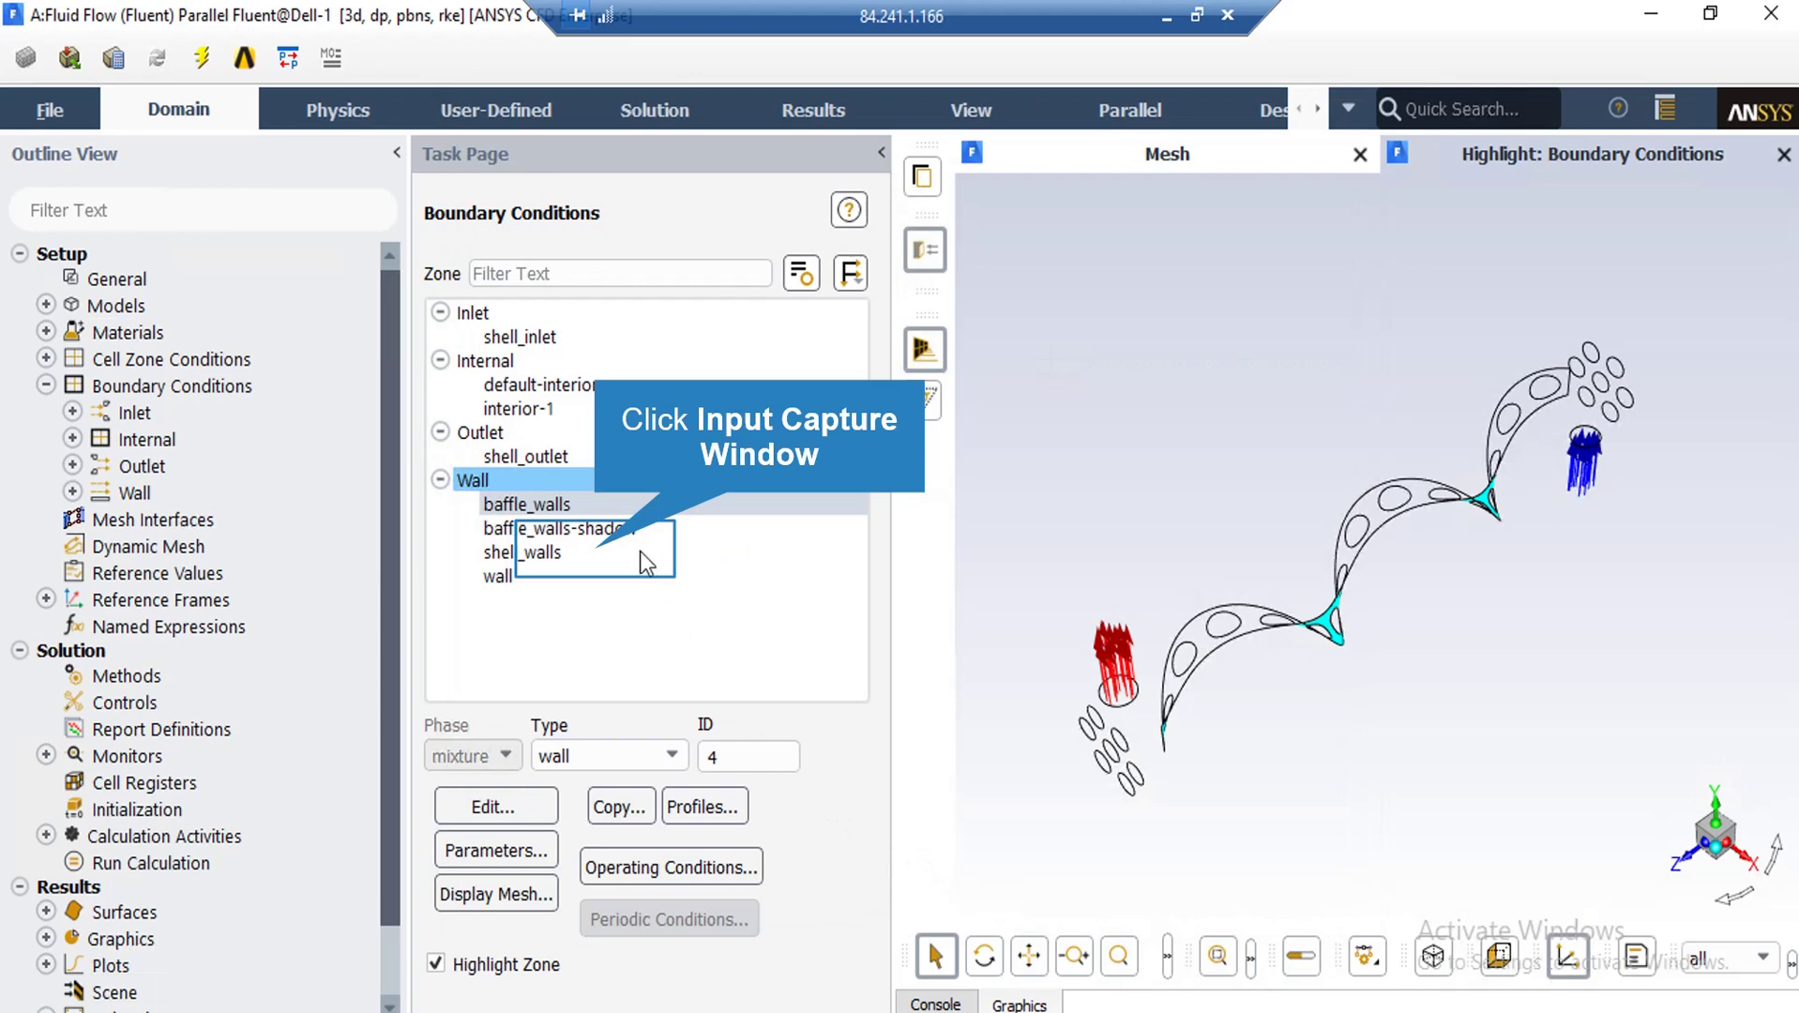
- Inspect the thermal conditions of shell_walls and open the boundary settings of the wall zone
click(597, 553)
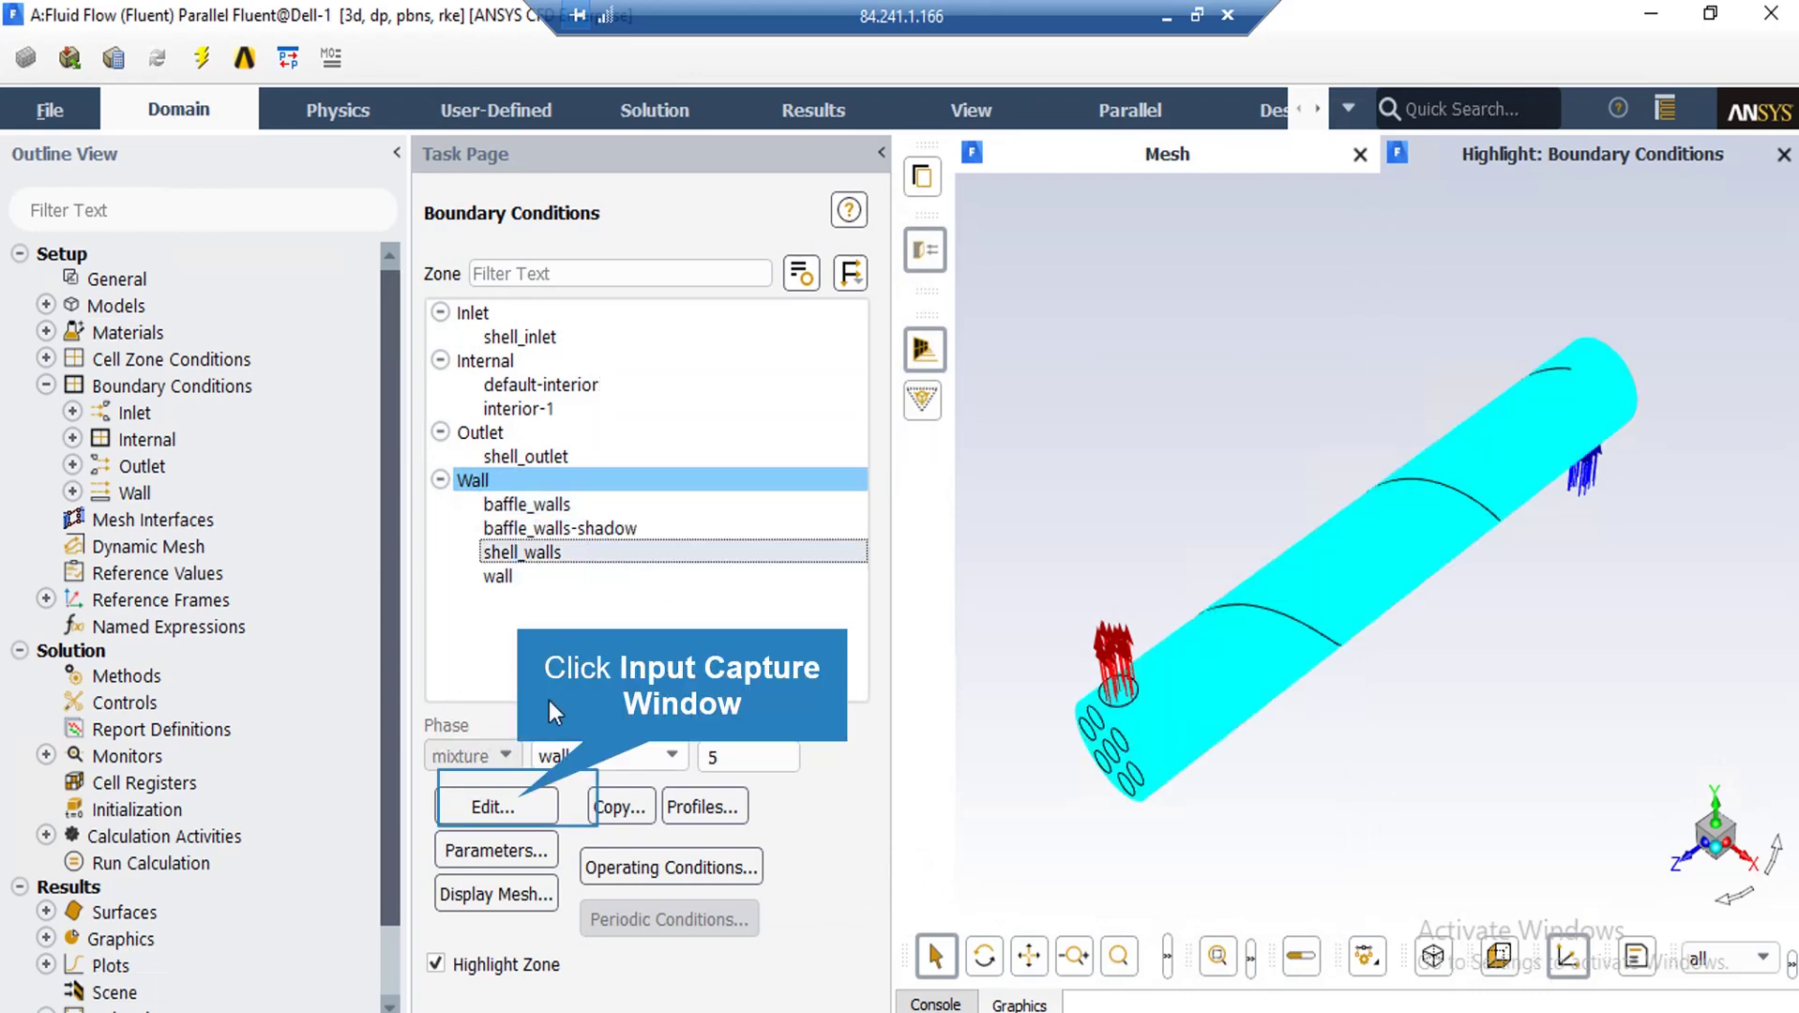
click(522, 802)
click(606, 317)
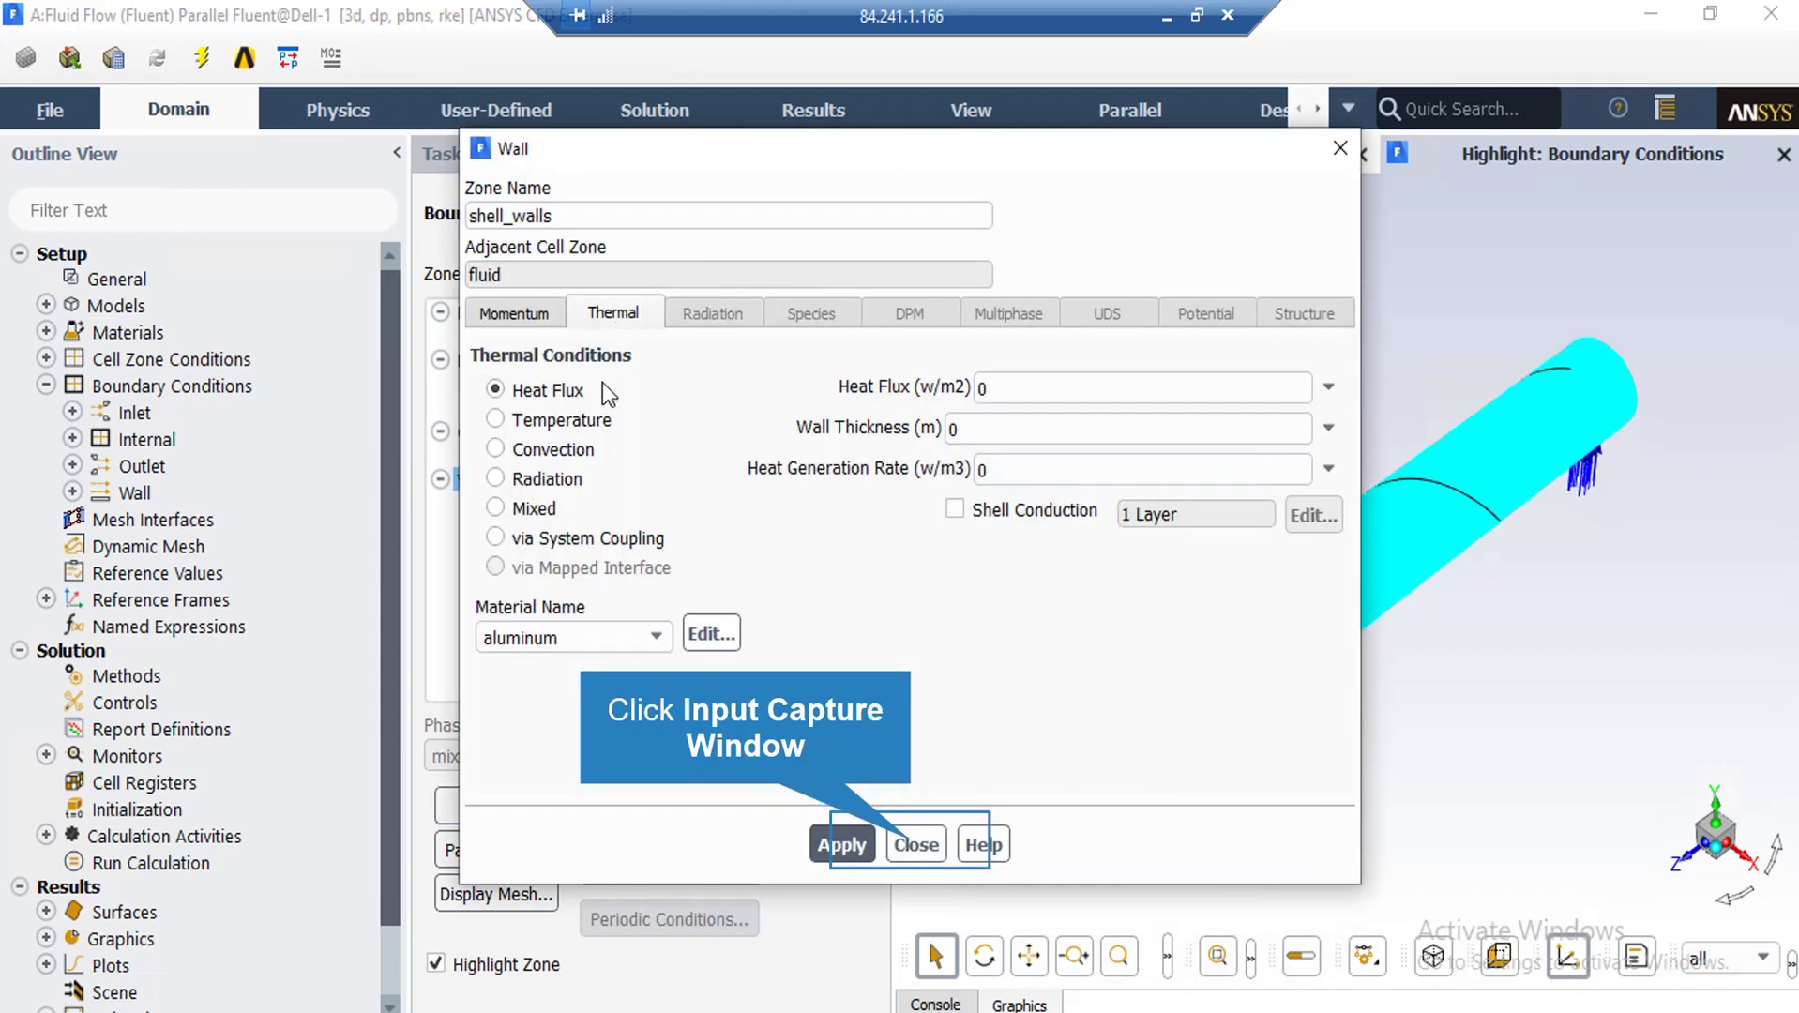
click(915, 846)
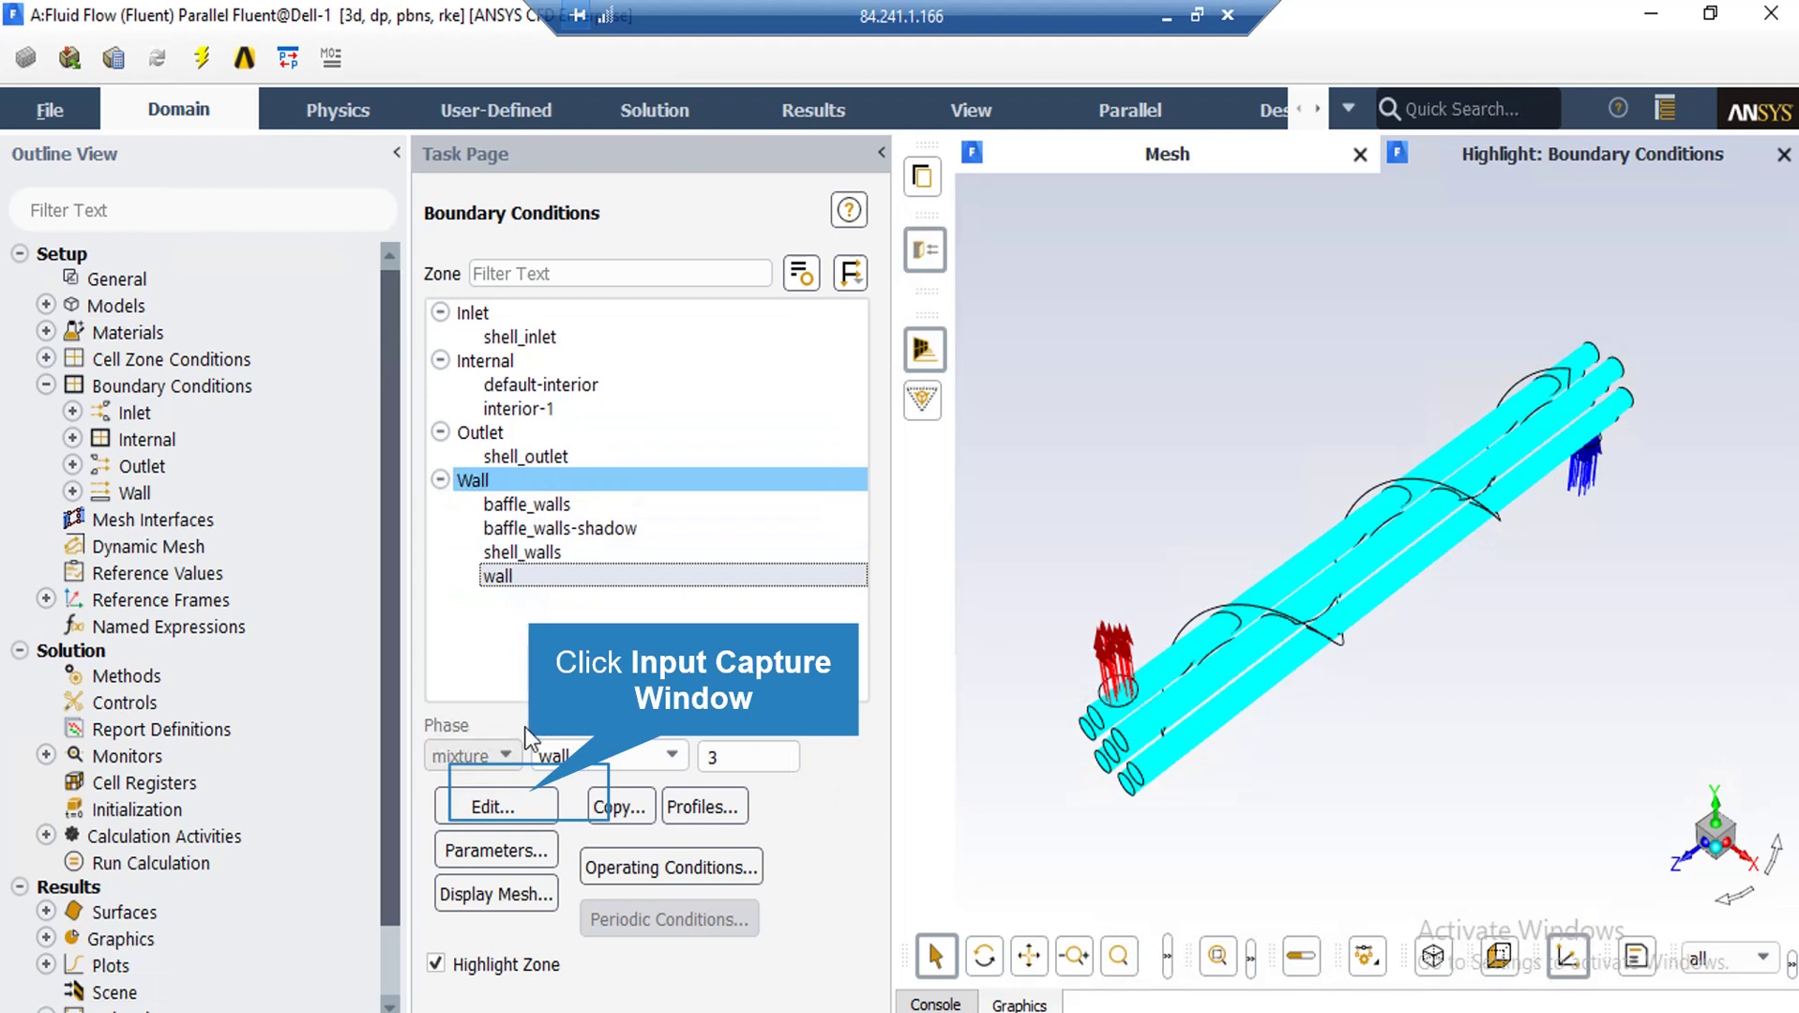
click(529, 804)
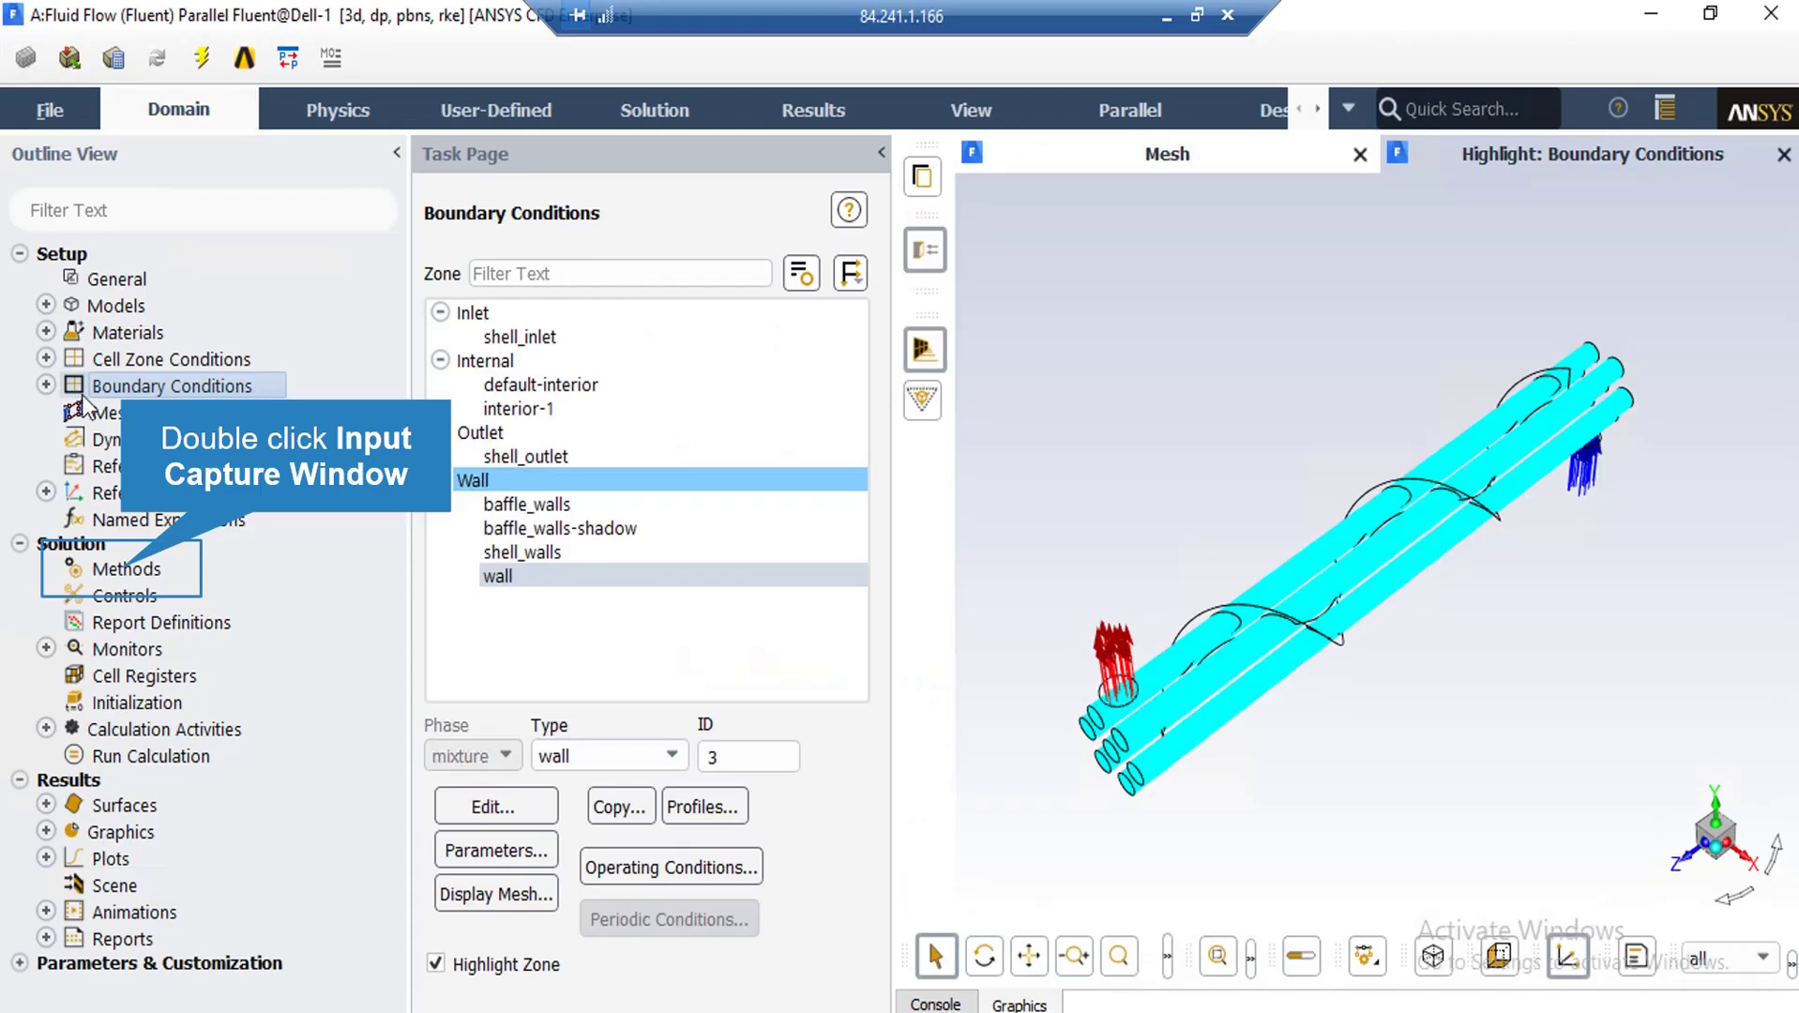
- Inspect the solution methods and the under-relaxation factors in the solution controls
double_click(122, 569)
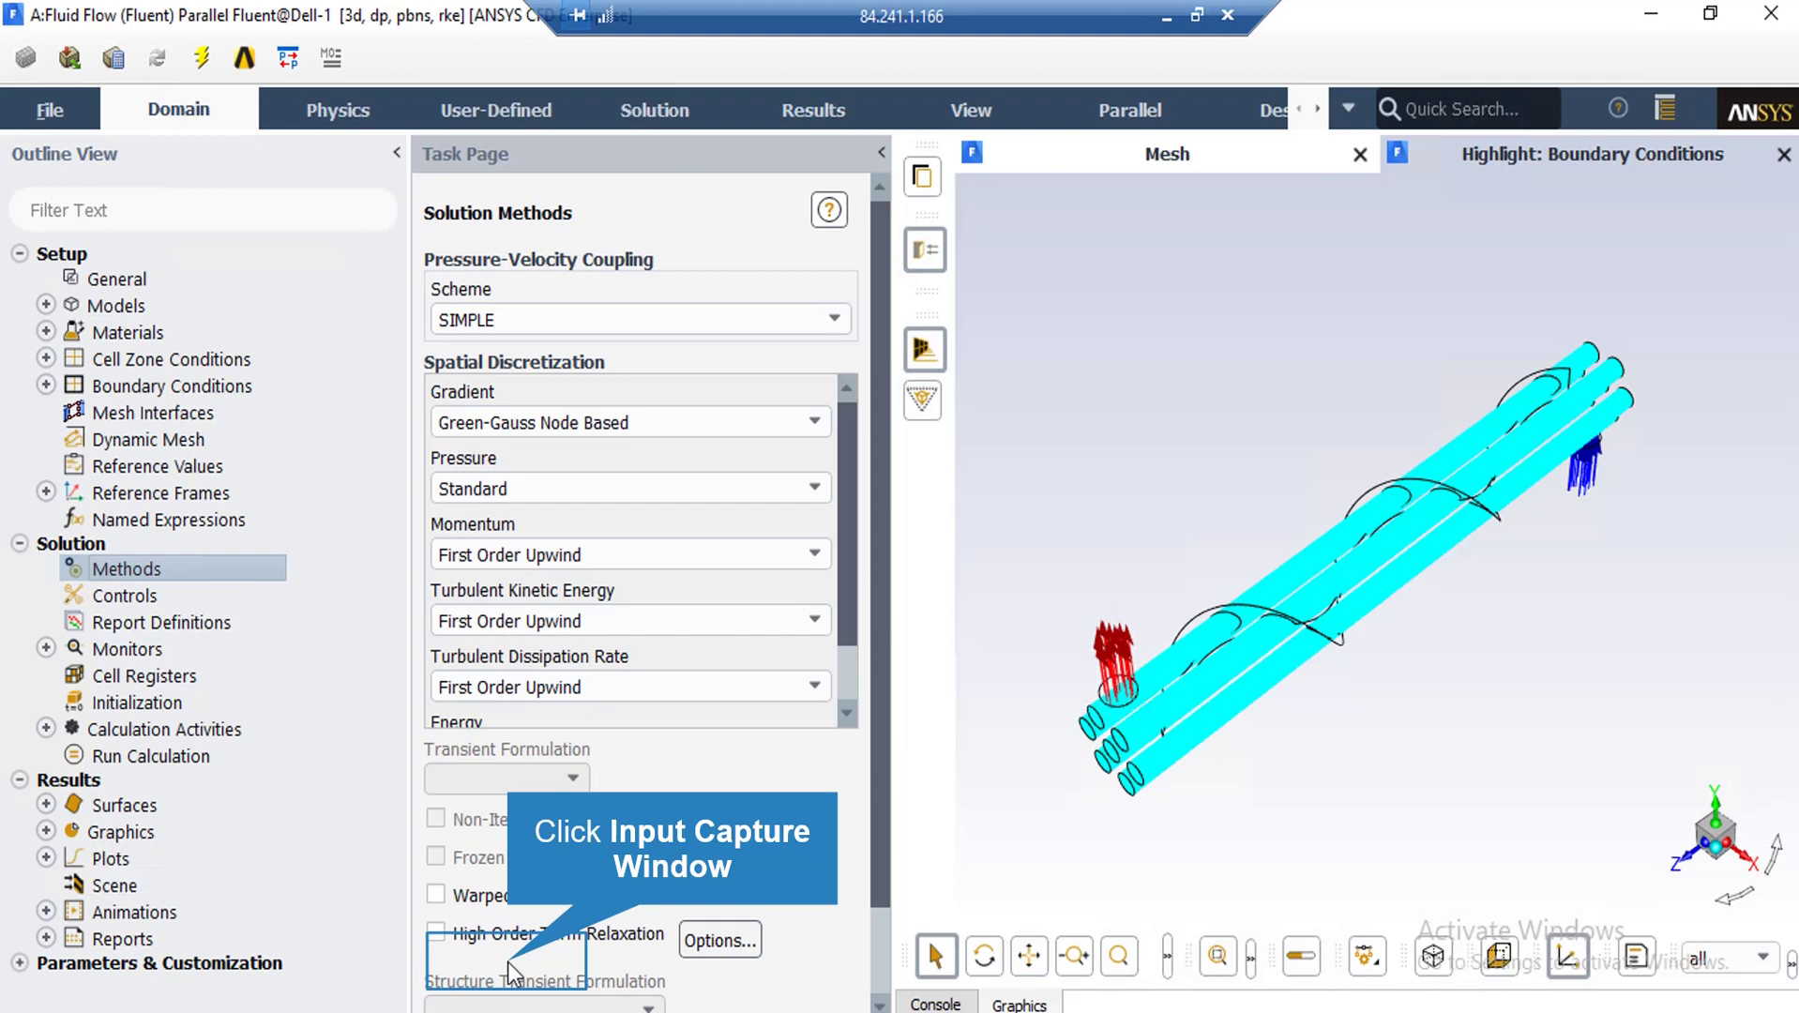
click(507, 961)
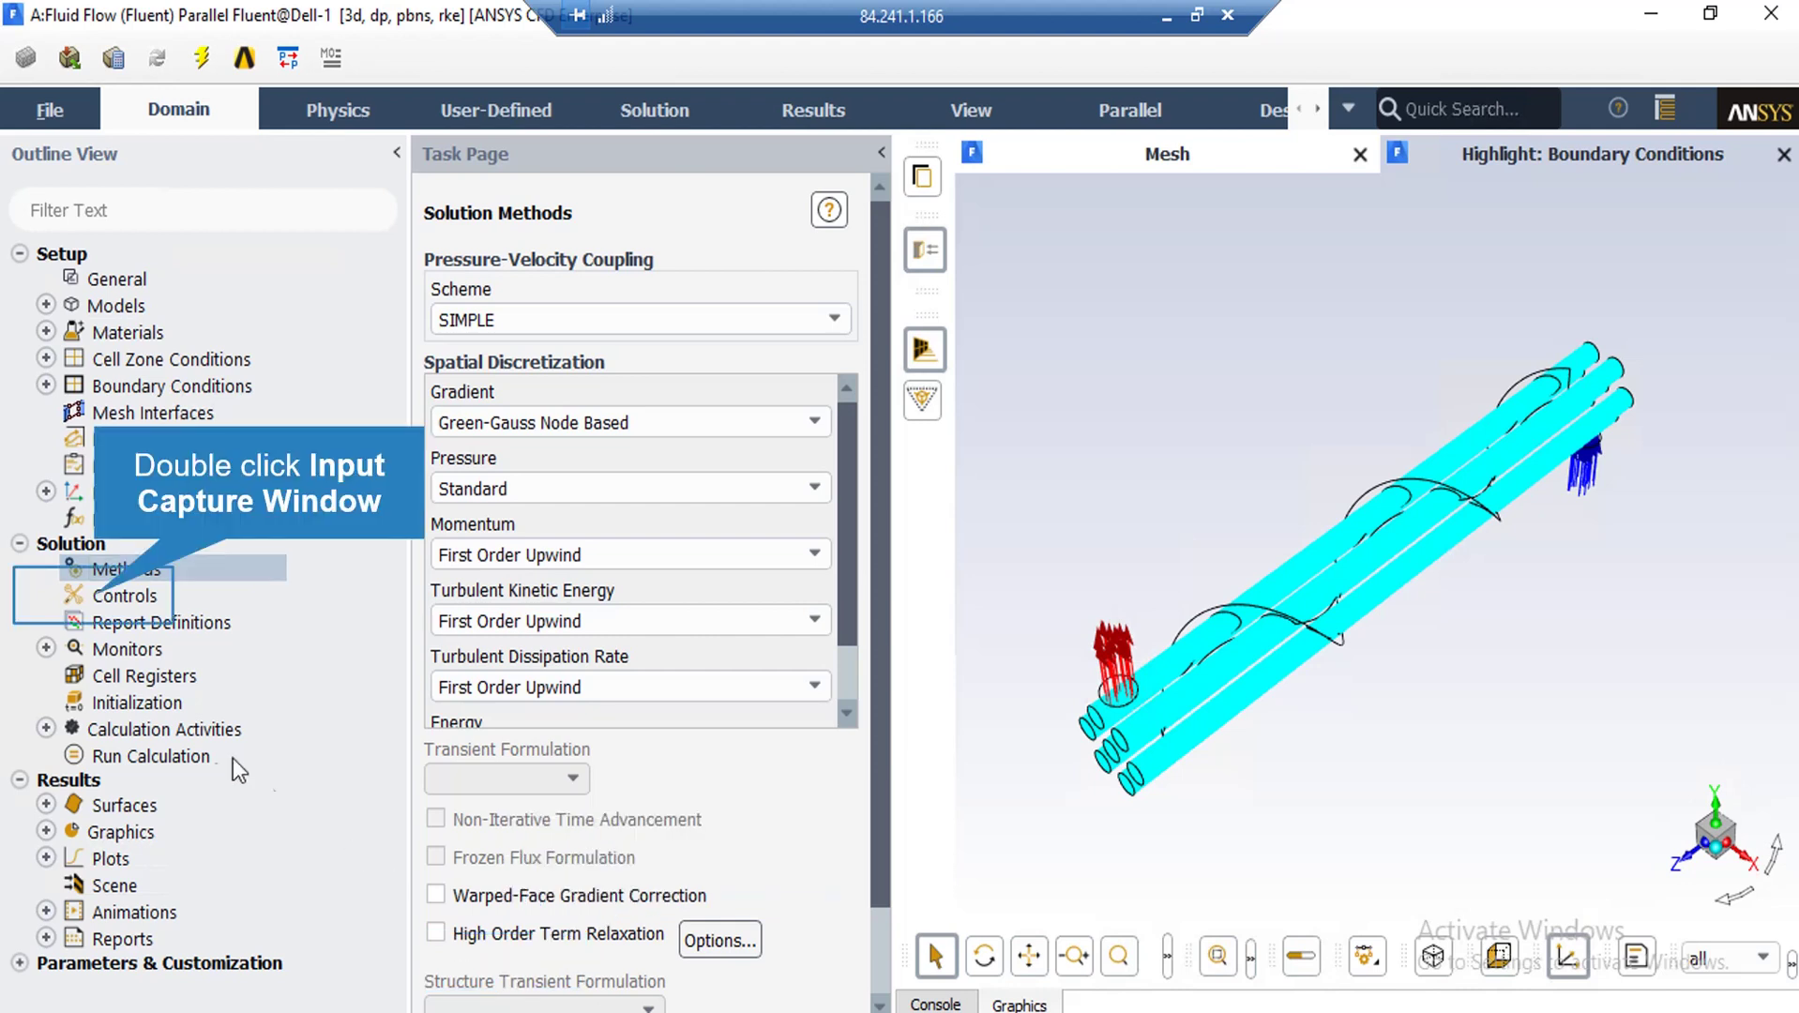
double_click(99, 602)
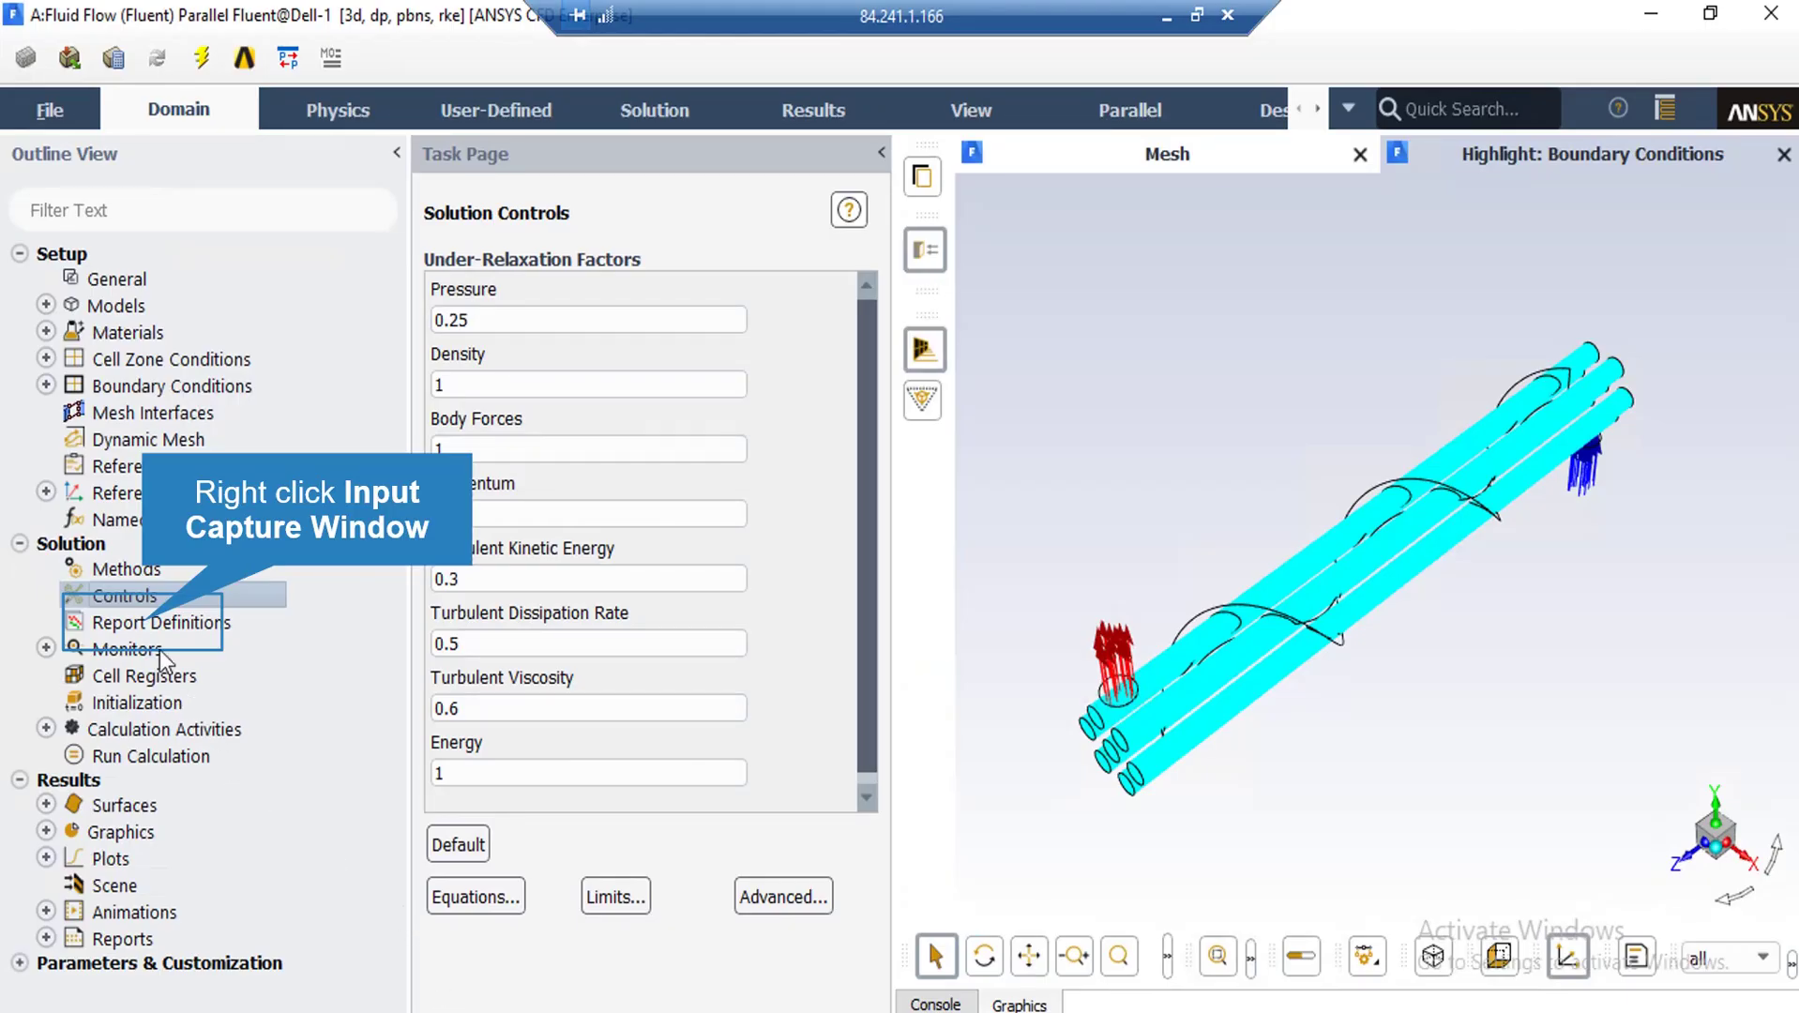
- Look over the available new report definition types and inspect the residual monitor's convergence settings
right_click(152, 622)
mouse_move(329, 796)
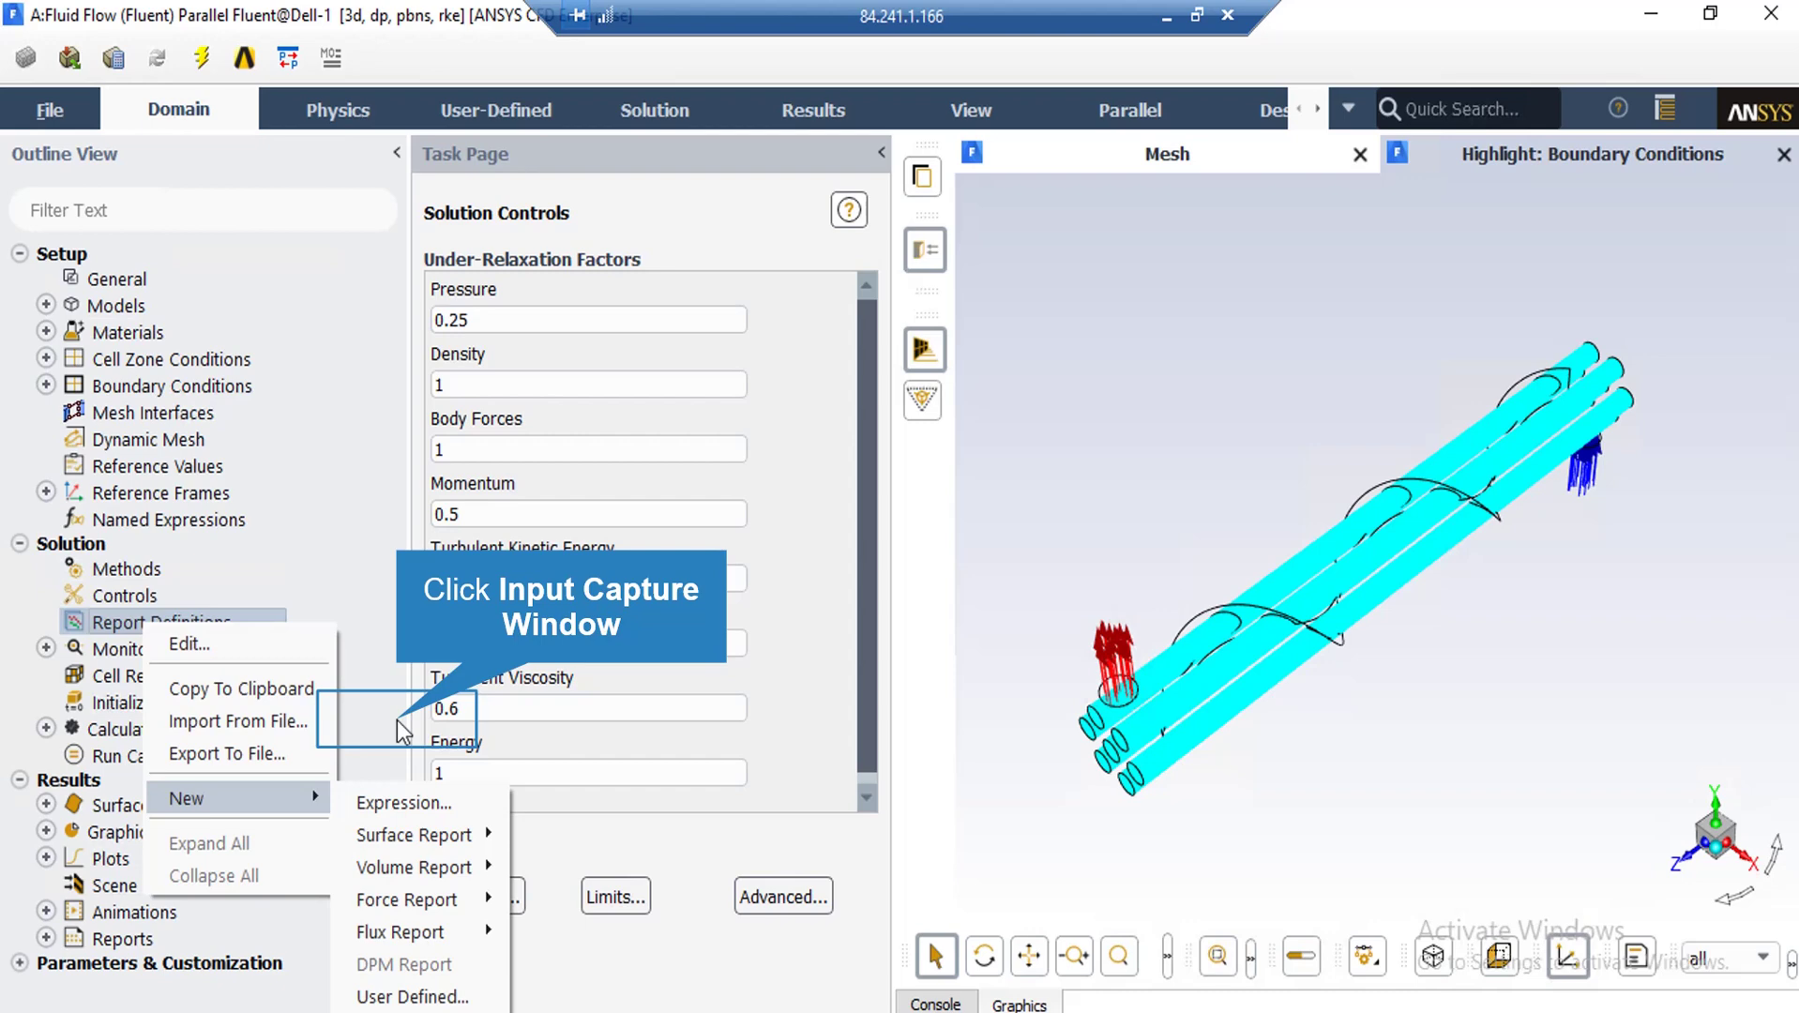
click(52, 648)
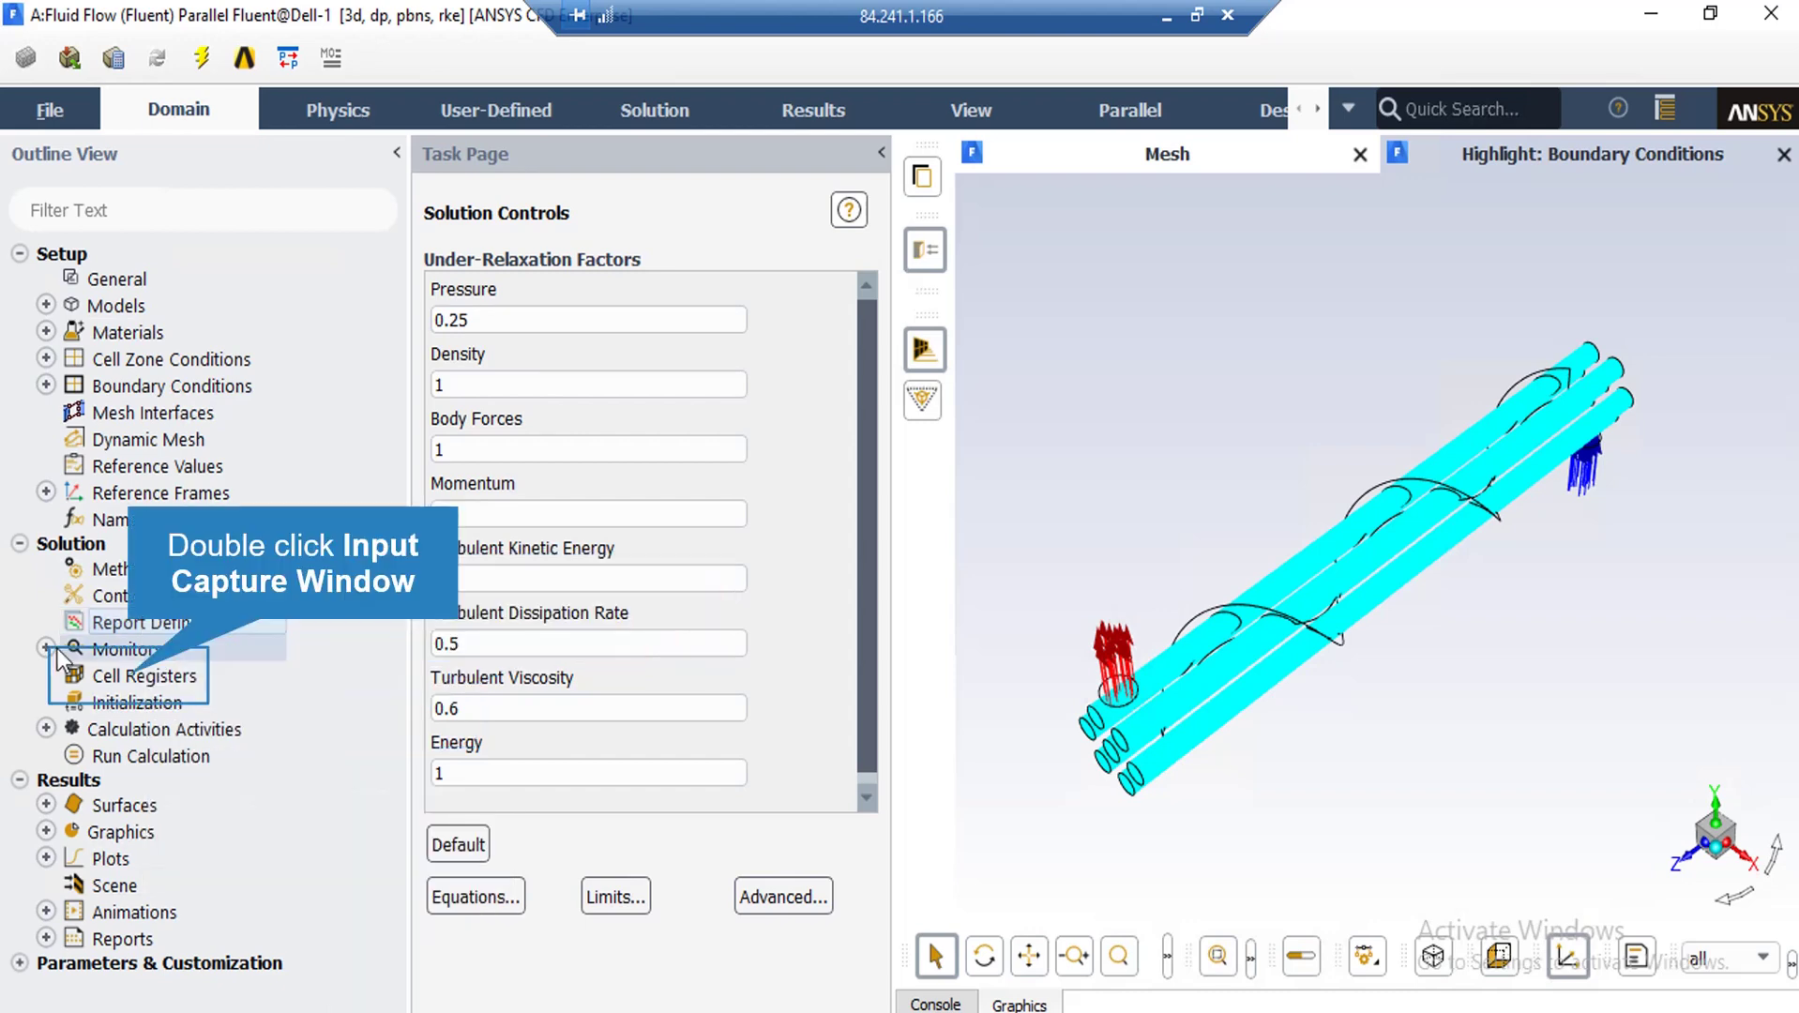
double_click(134, 686)
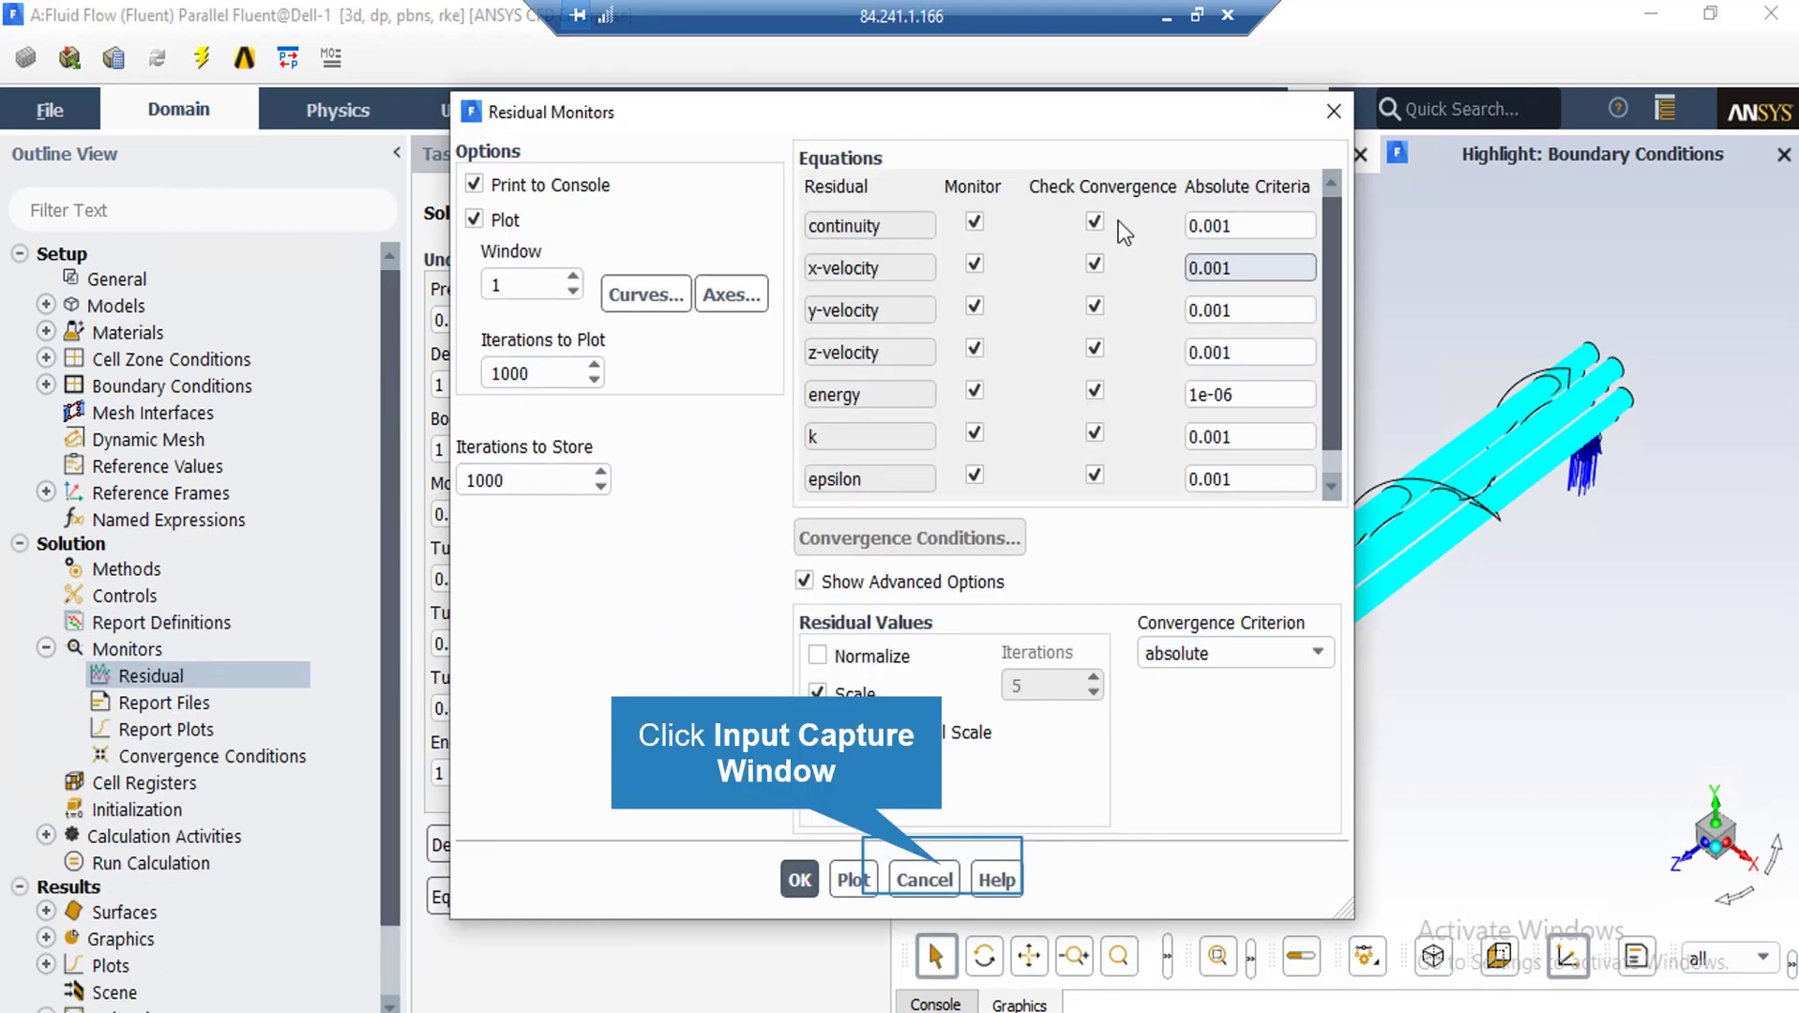
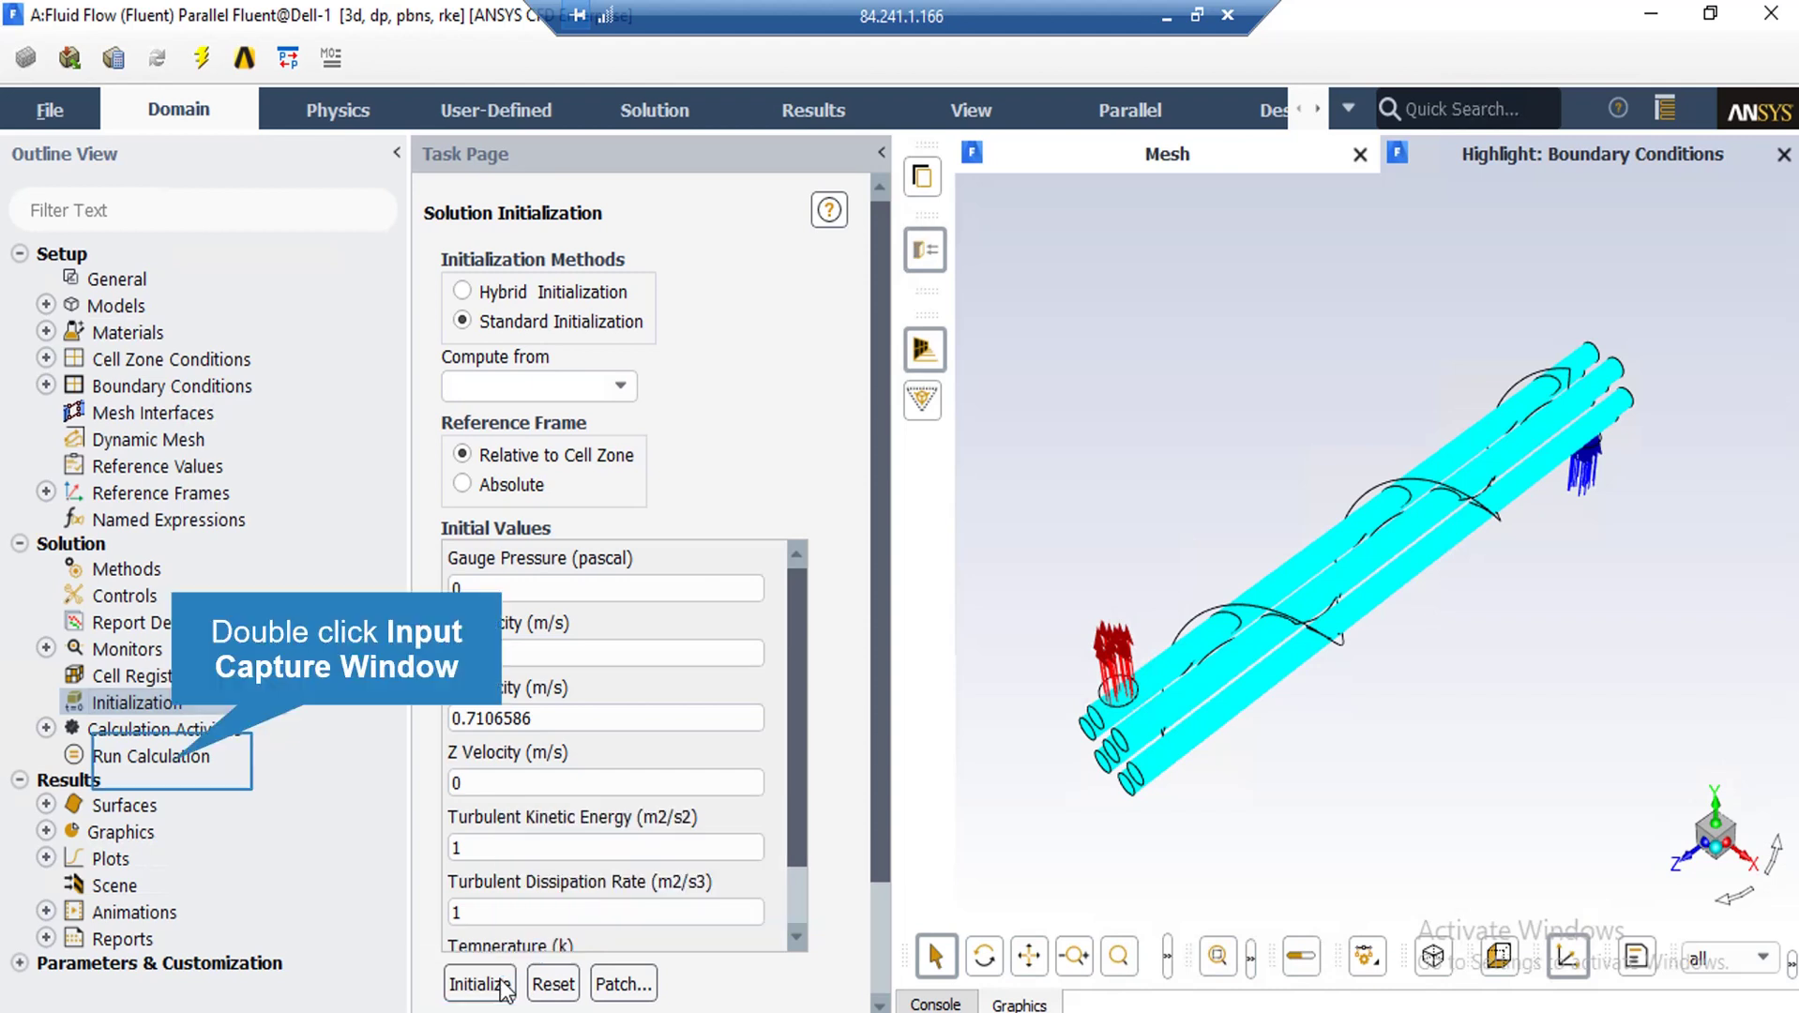
- Open the Run Calculation settings
double_click(173, 758)
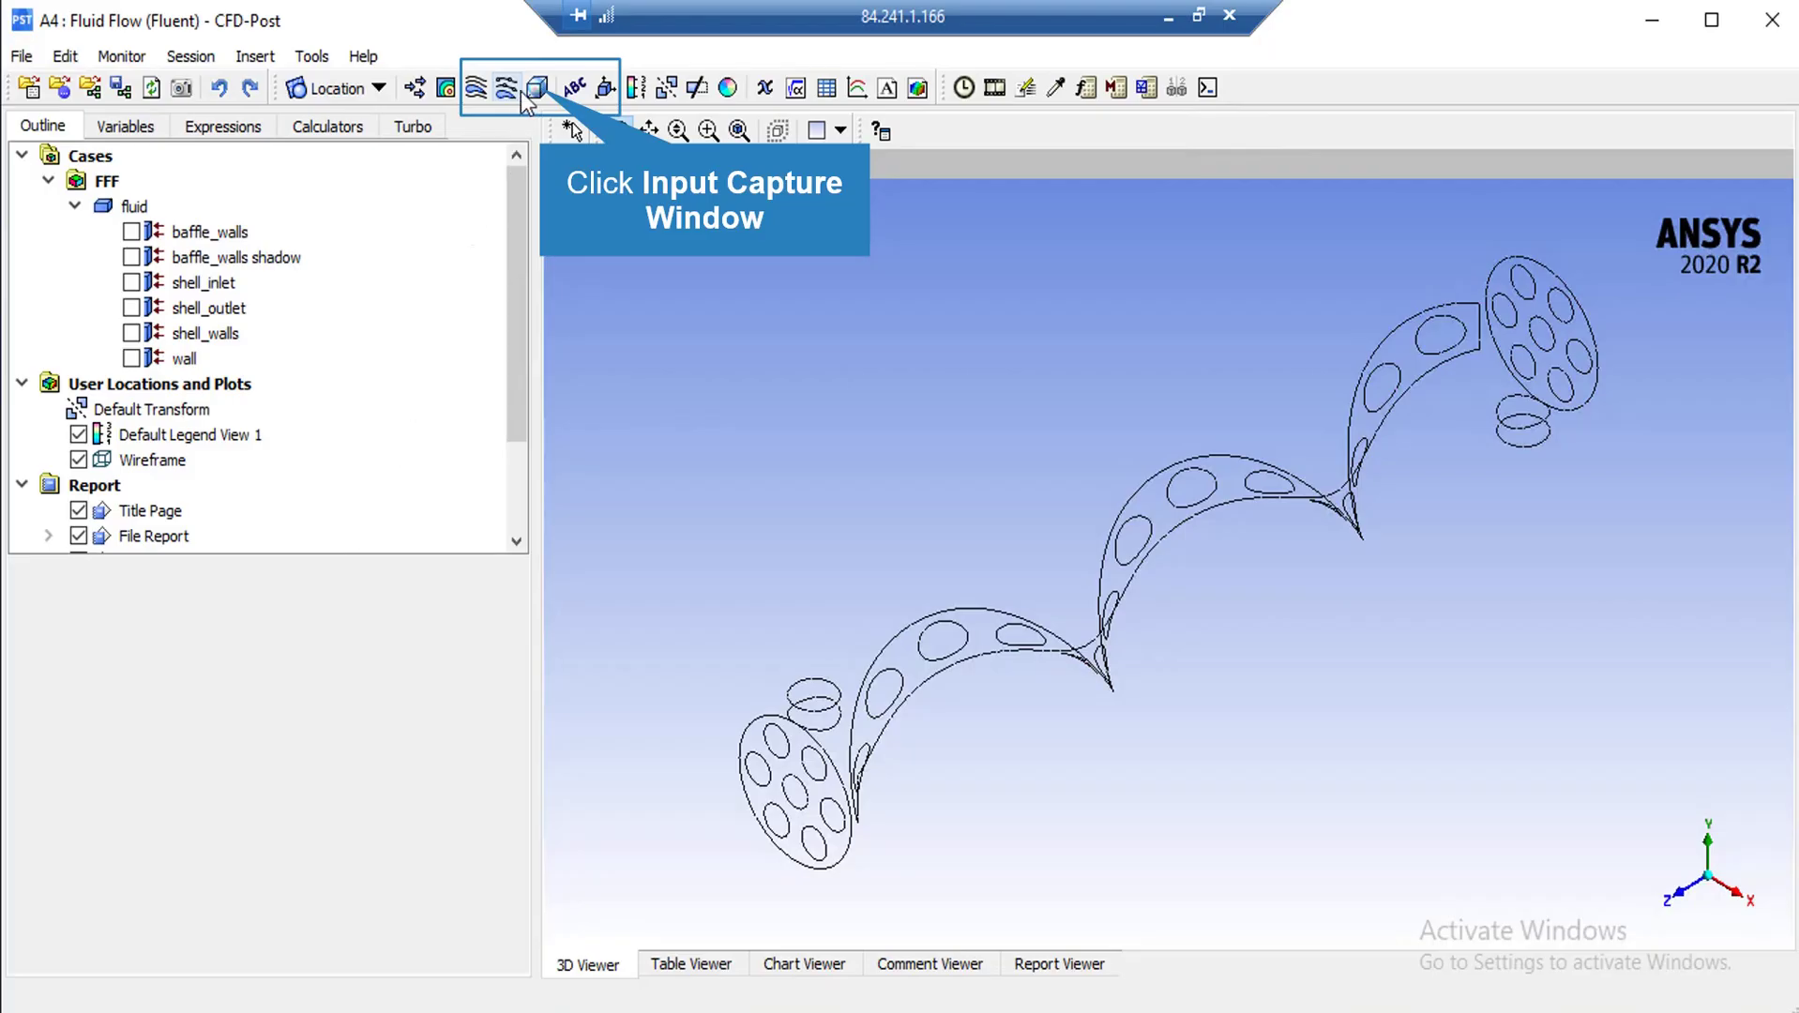
- Start a volume rendering over all domains and set its variable to Velocity
click(537, 88)
click(607, 205)
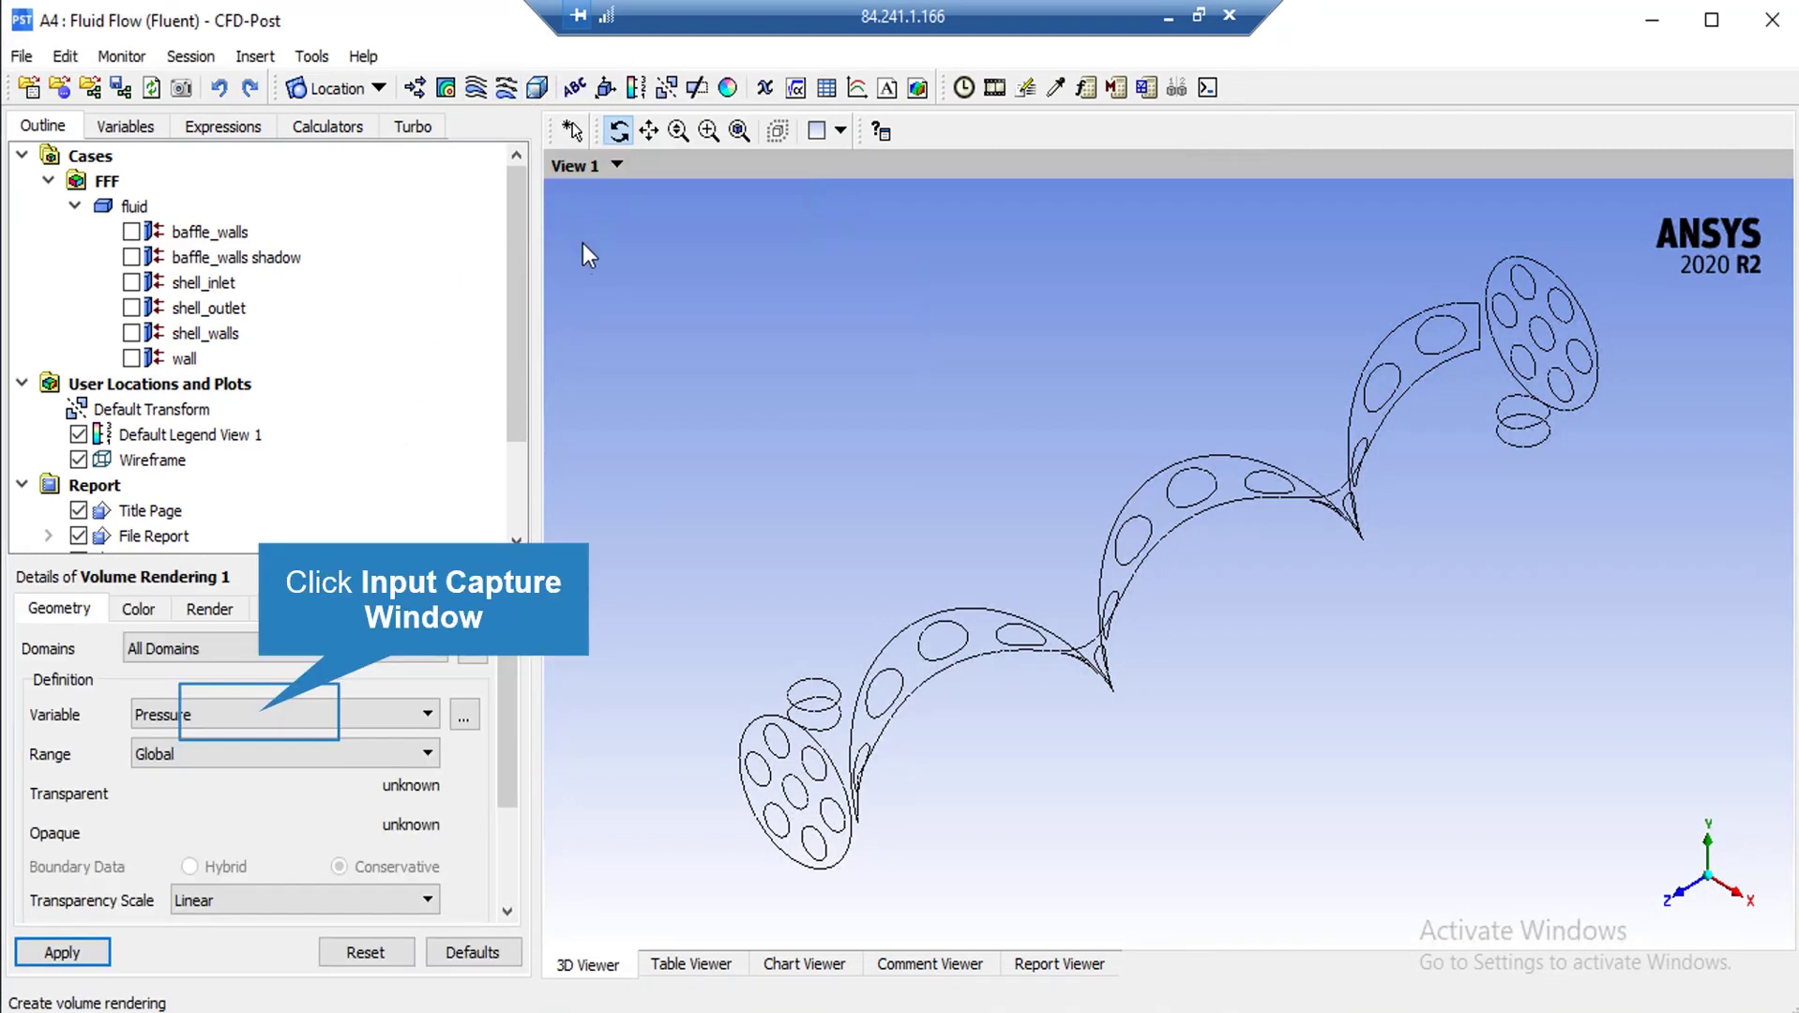
click(260, 713)
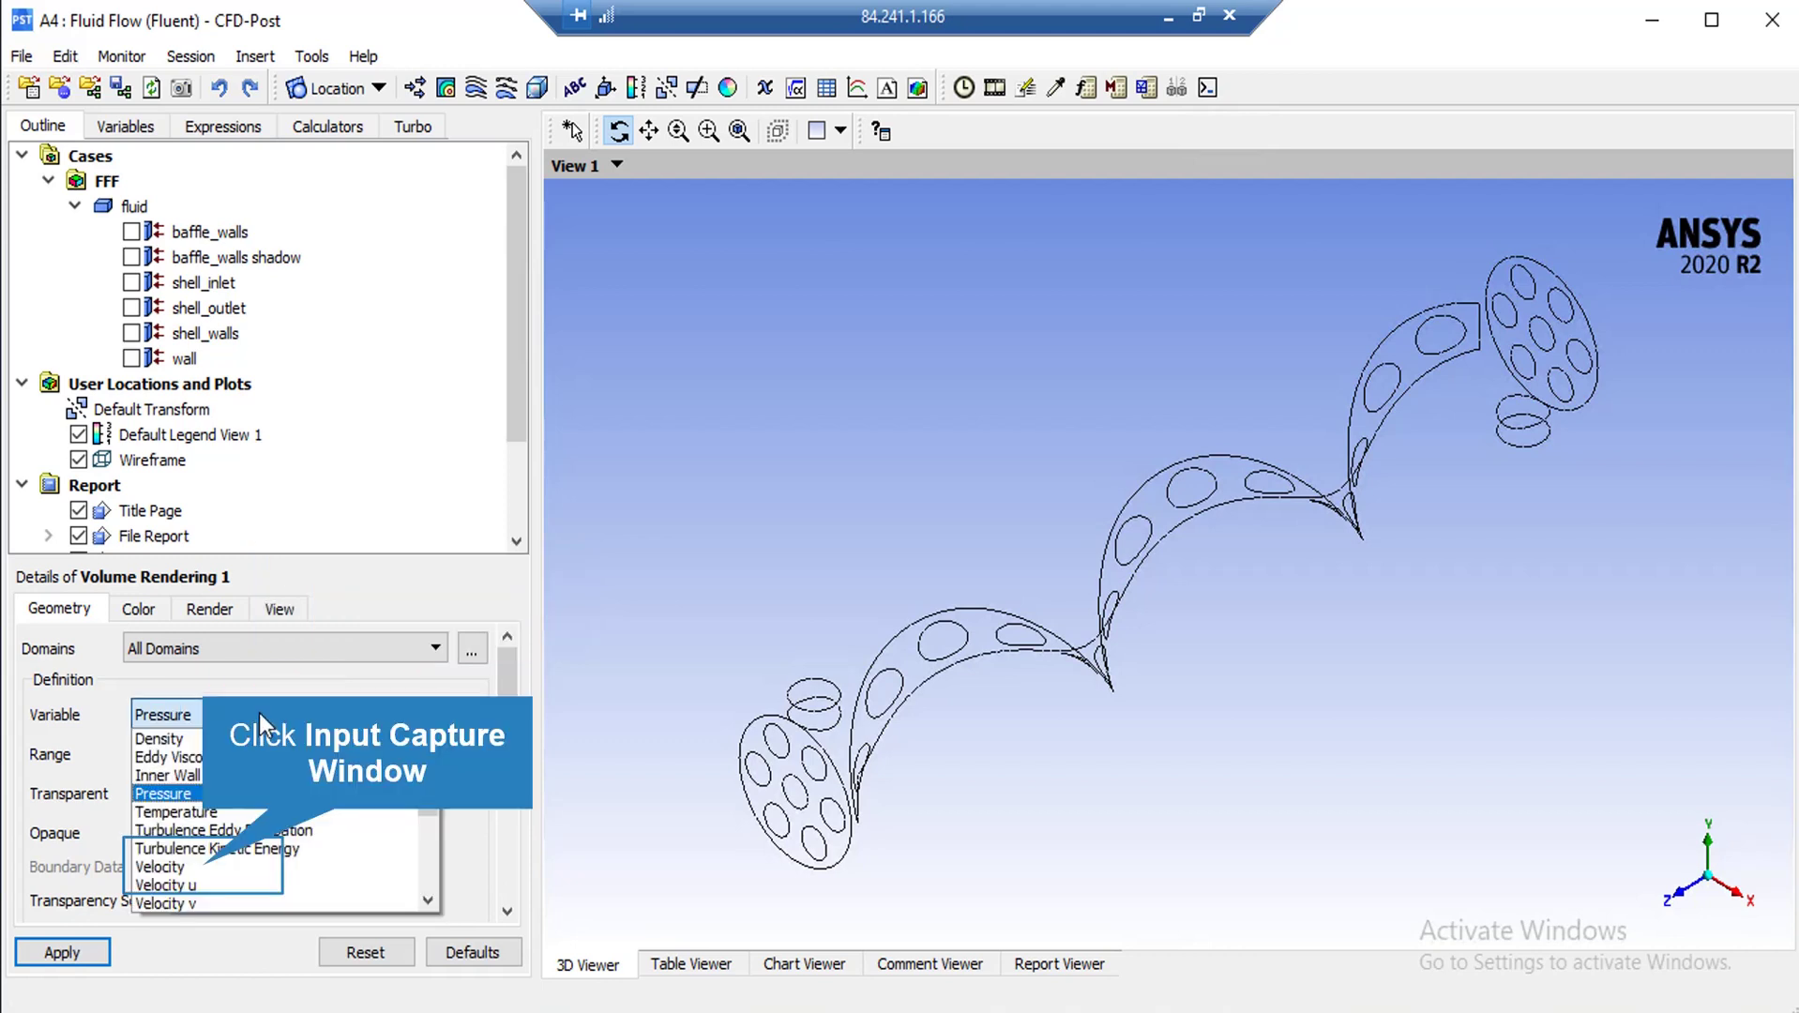
click(207, 864)
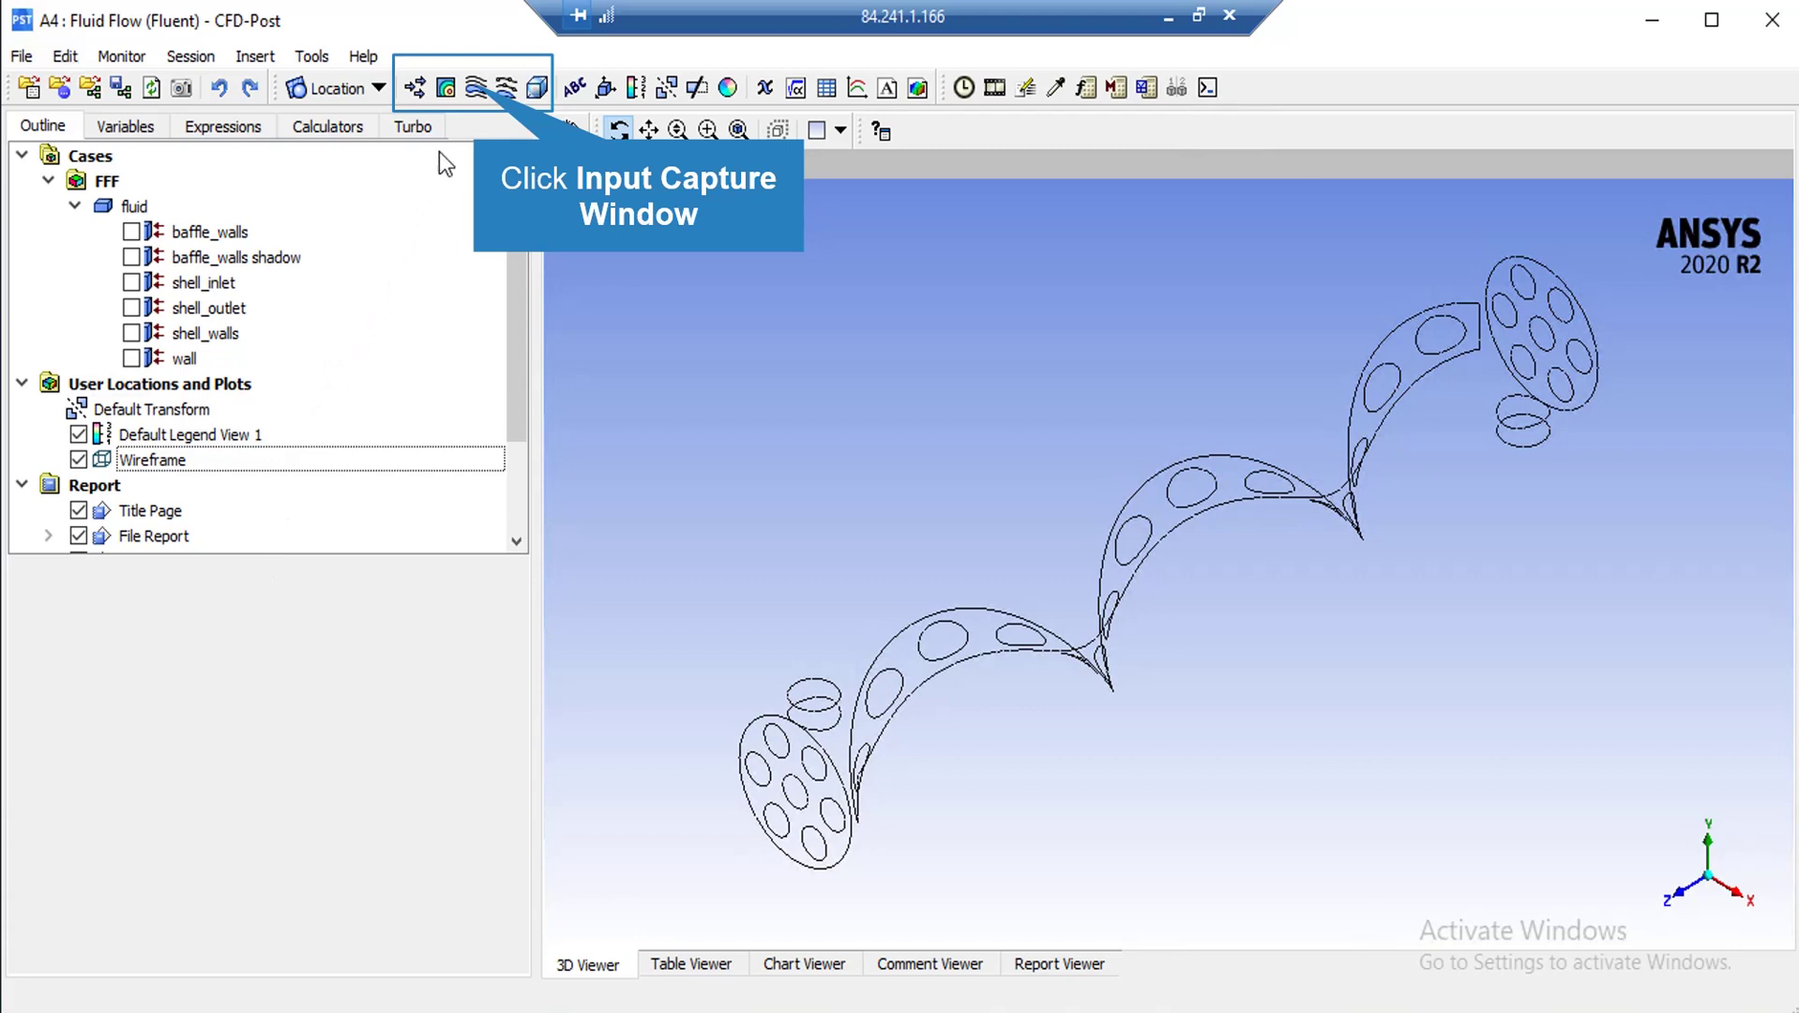
- Start a 3D streamline plot over all domains with shell_inlet as the starting location
click(475, 88)
click(533, 197)
click(216, 747)
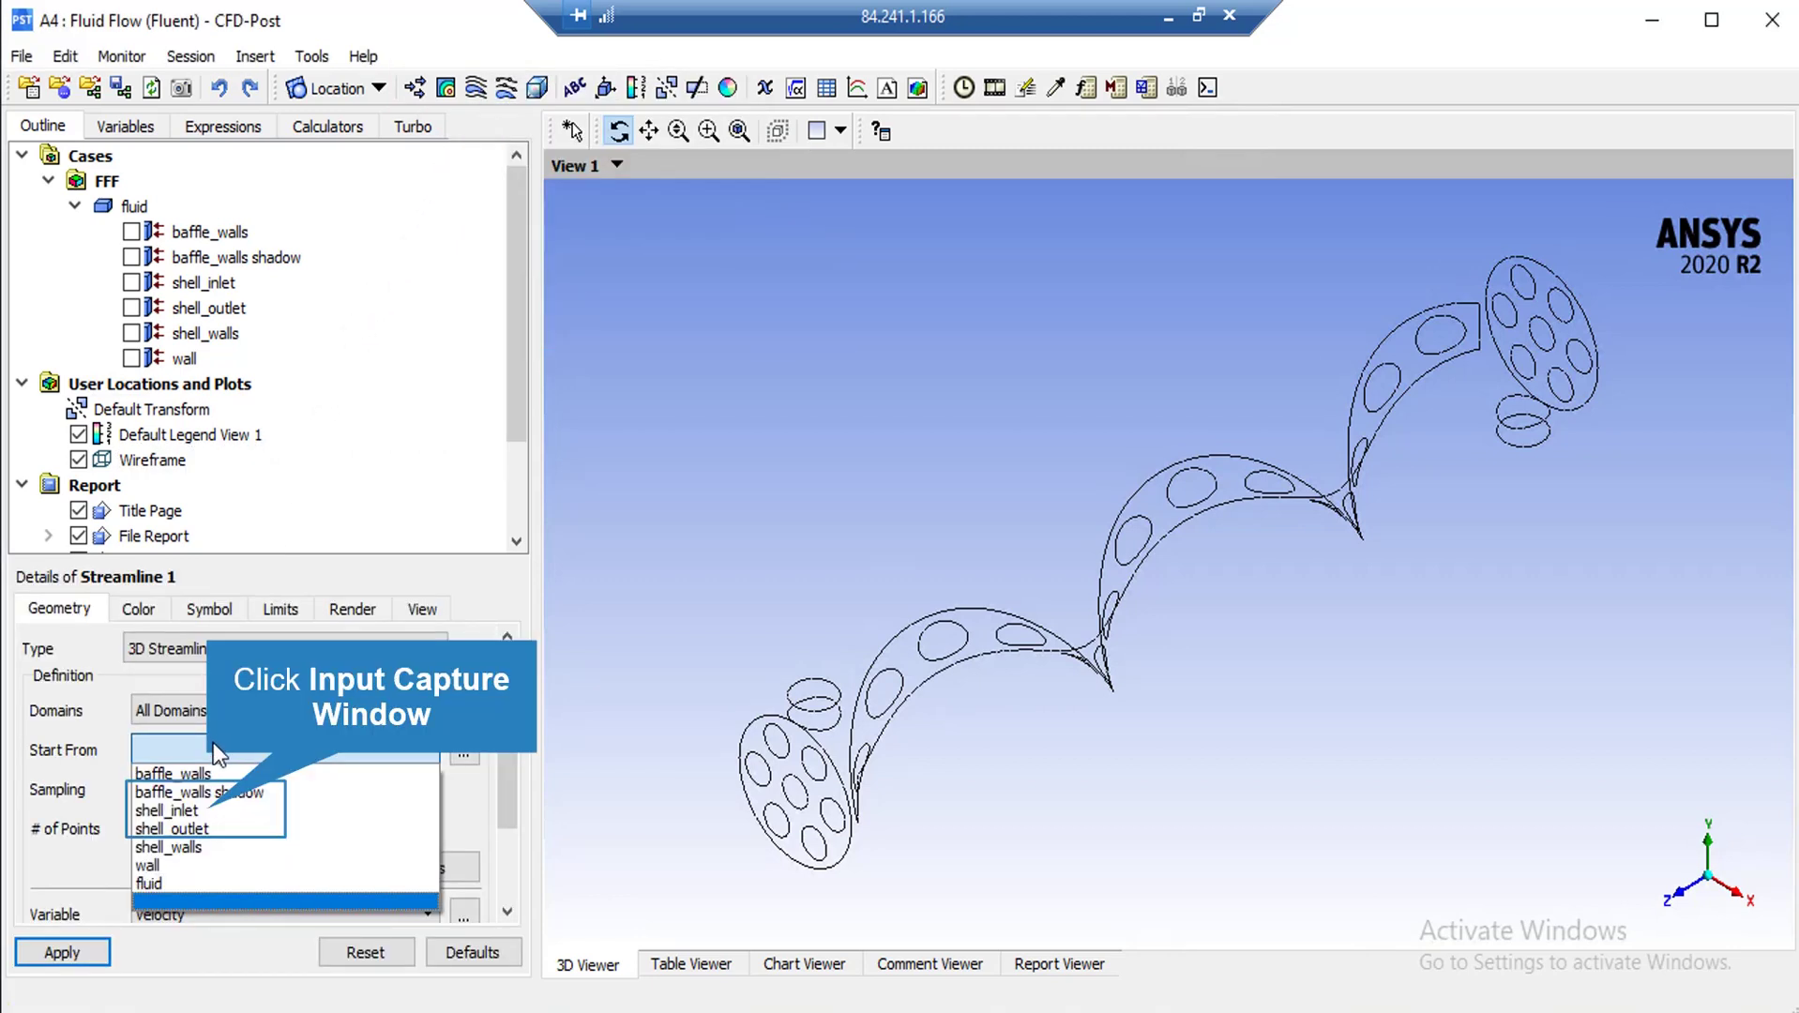
click(207, 811)
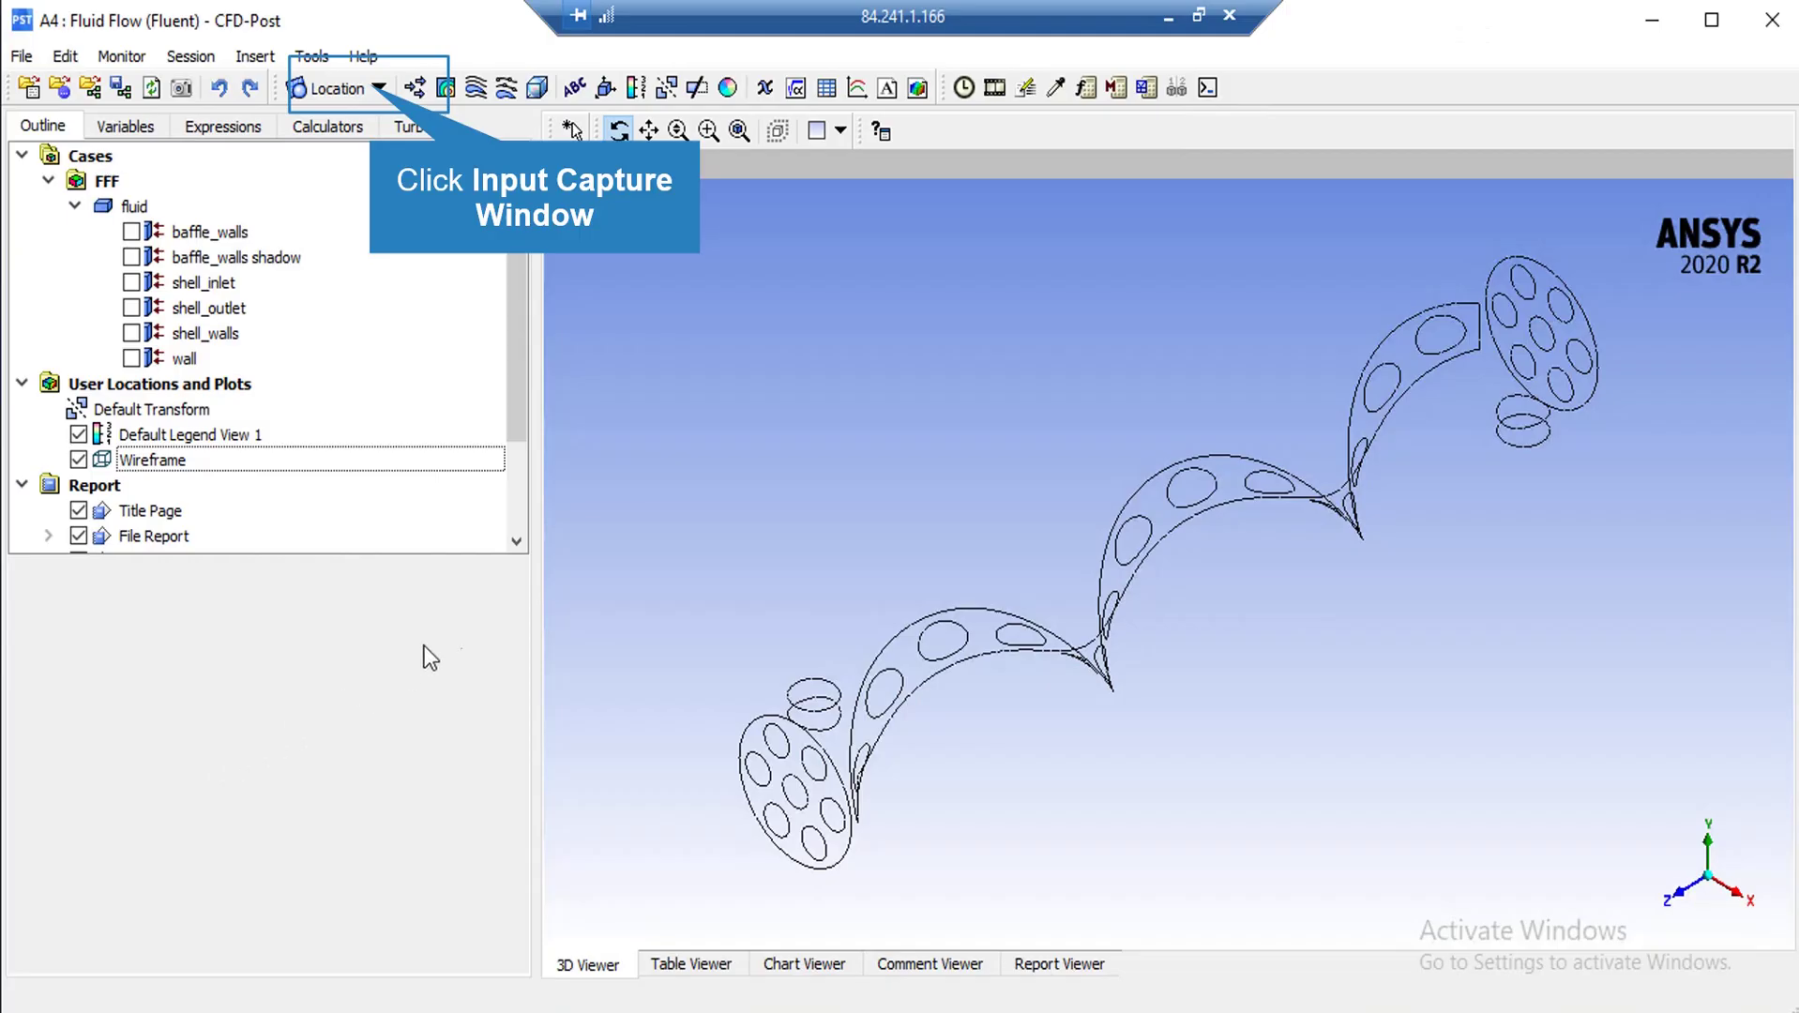
- Create a YZ slice plane at X = 0.0 m through all domains and hide it in the view
click(378, 88)
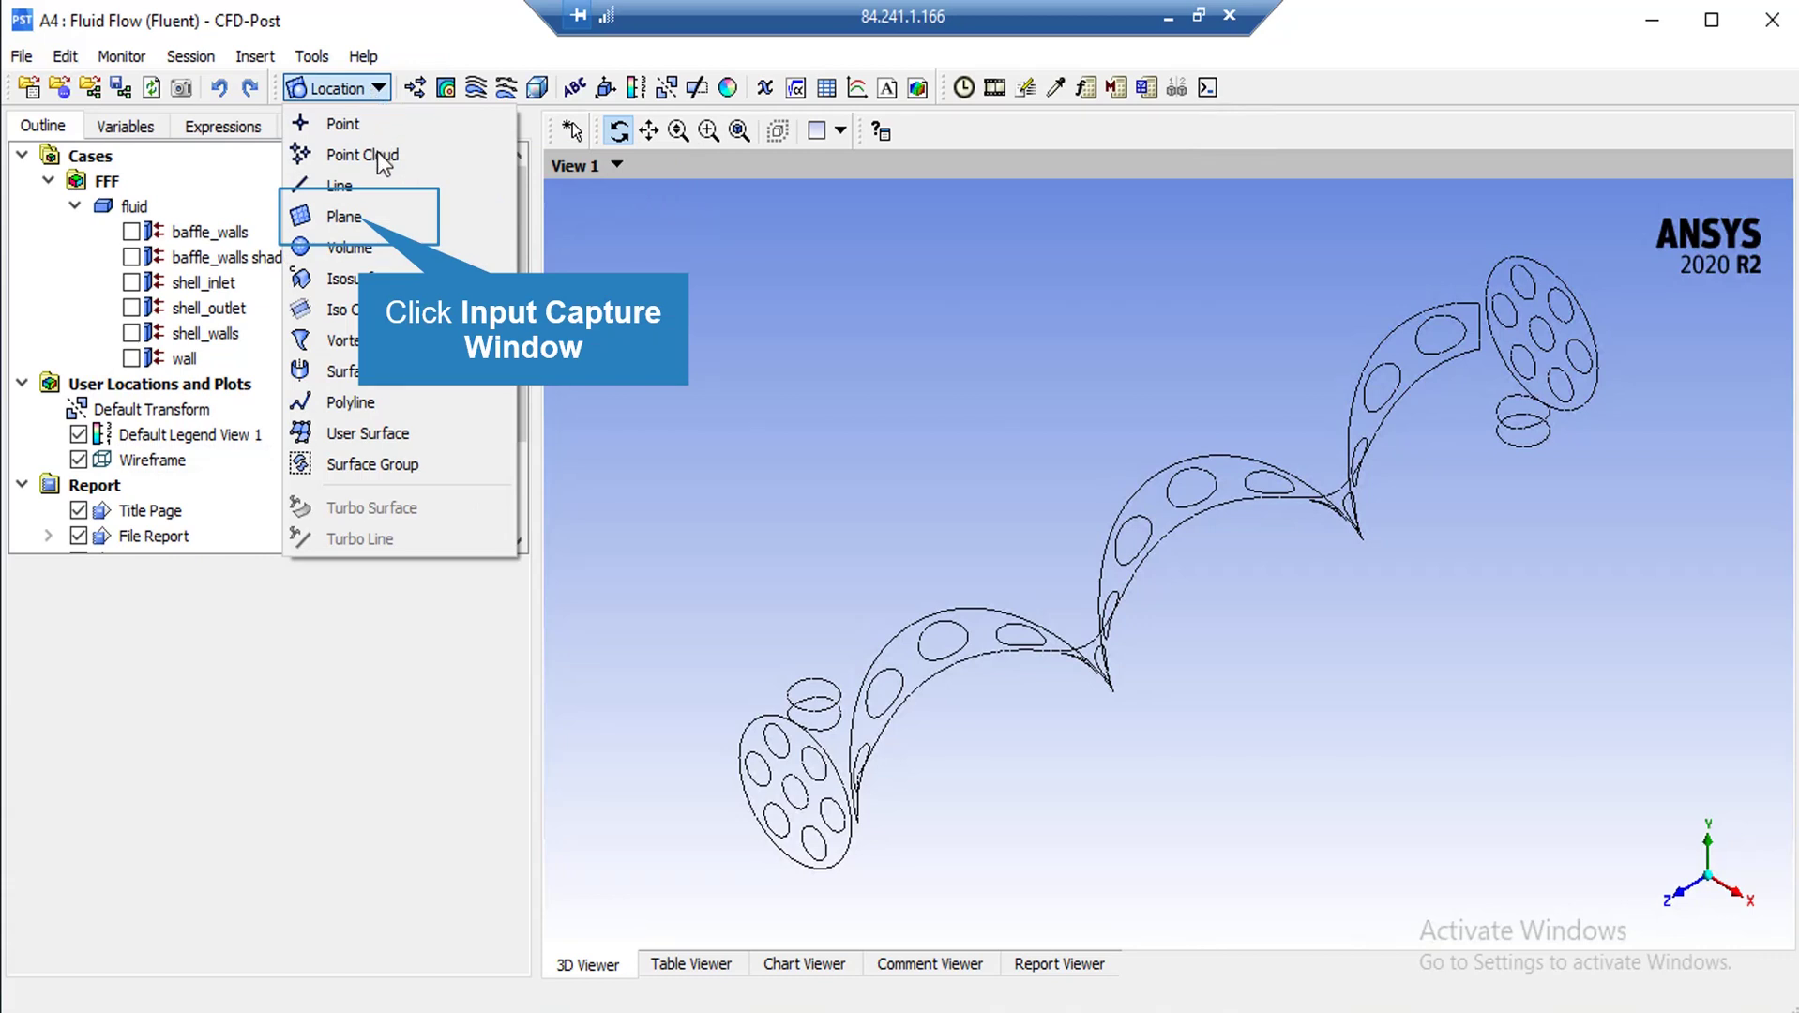
click(380, 217)
click(424, 335)
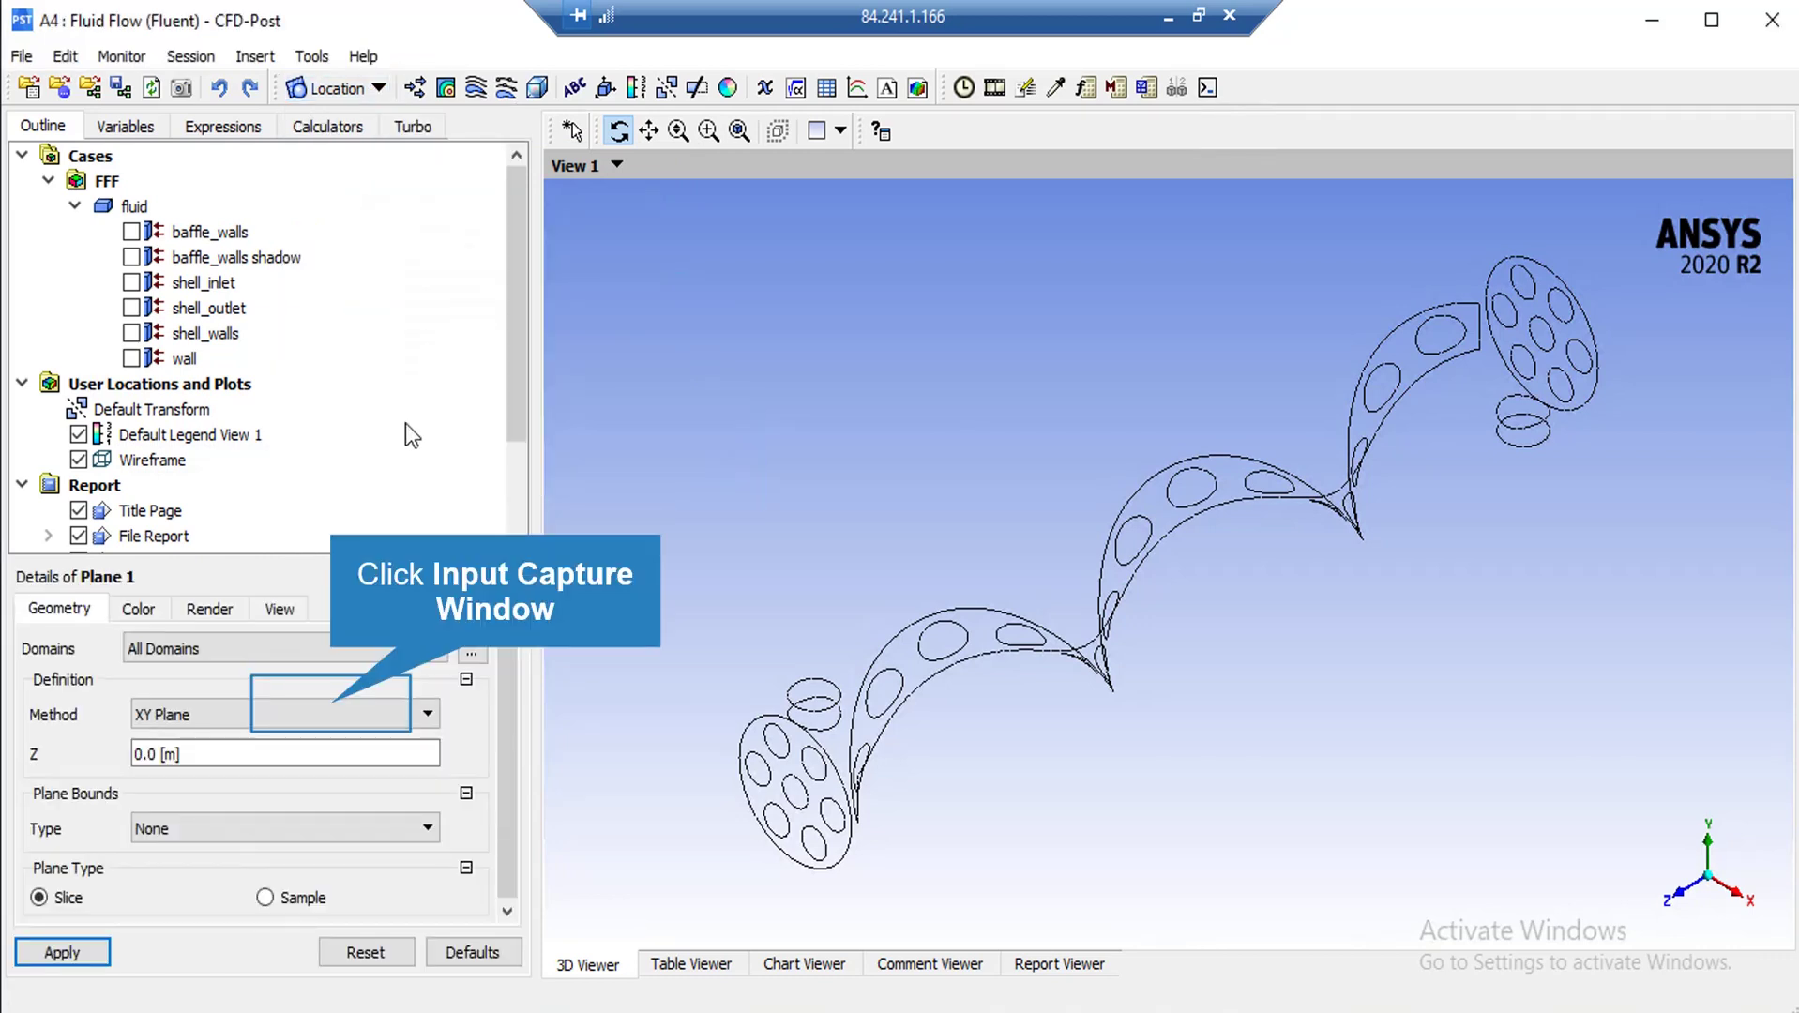
click(332, 713)
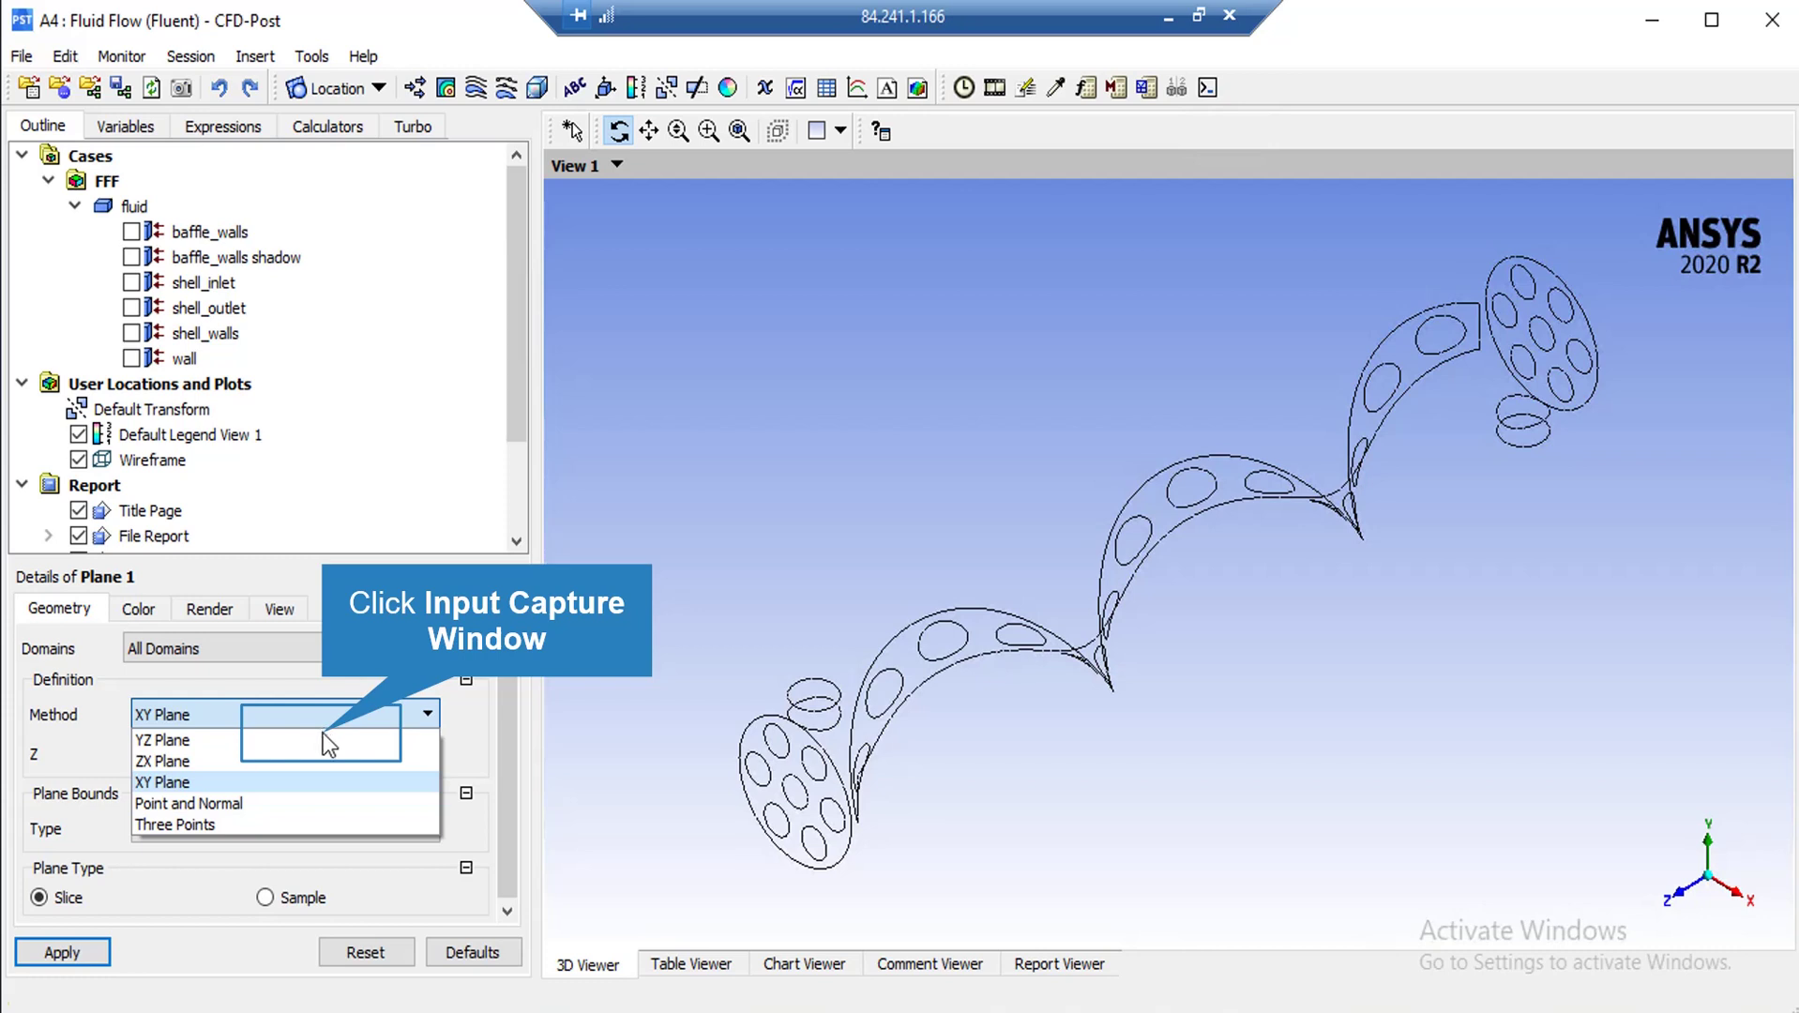
click(324, 737)
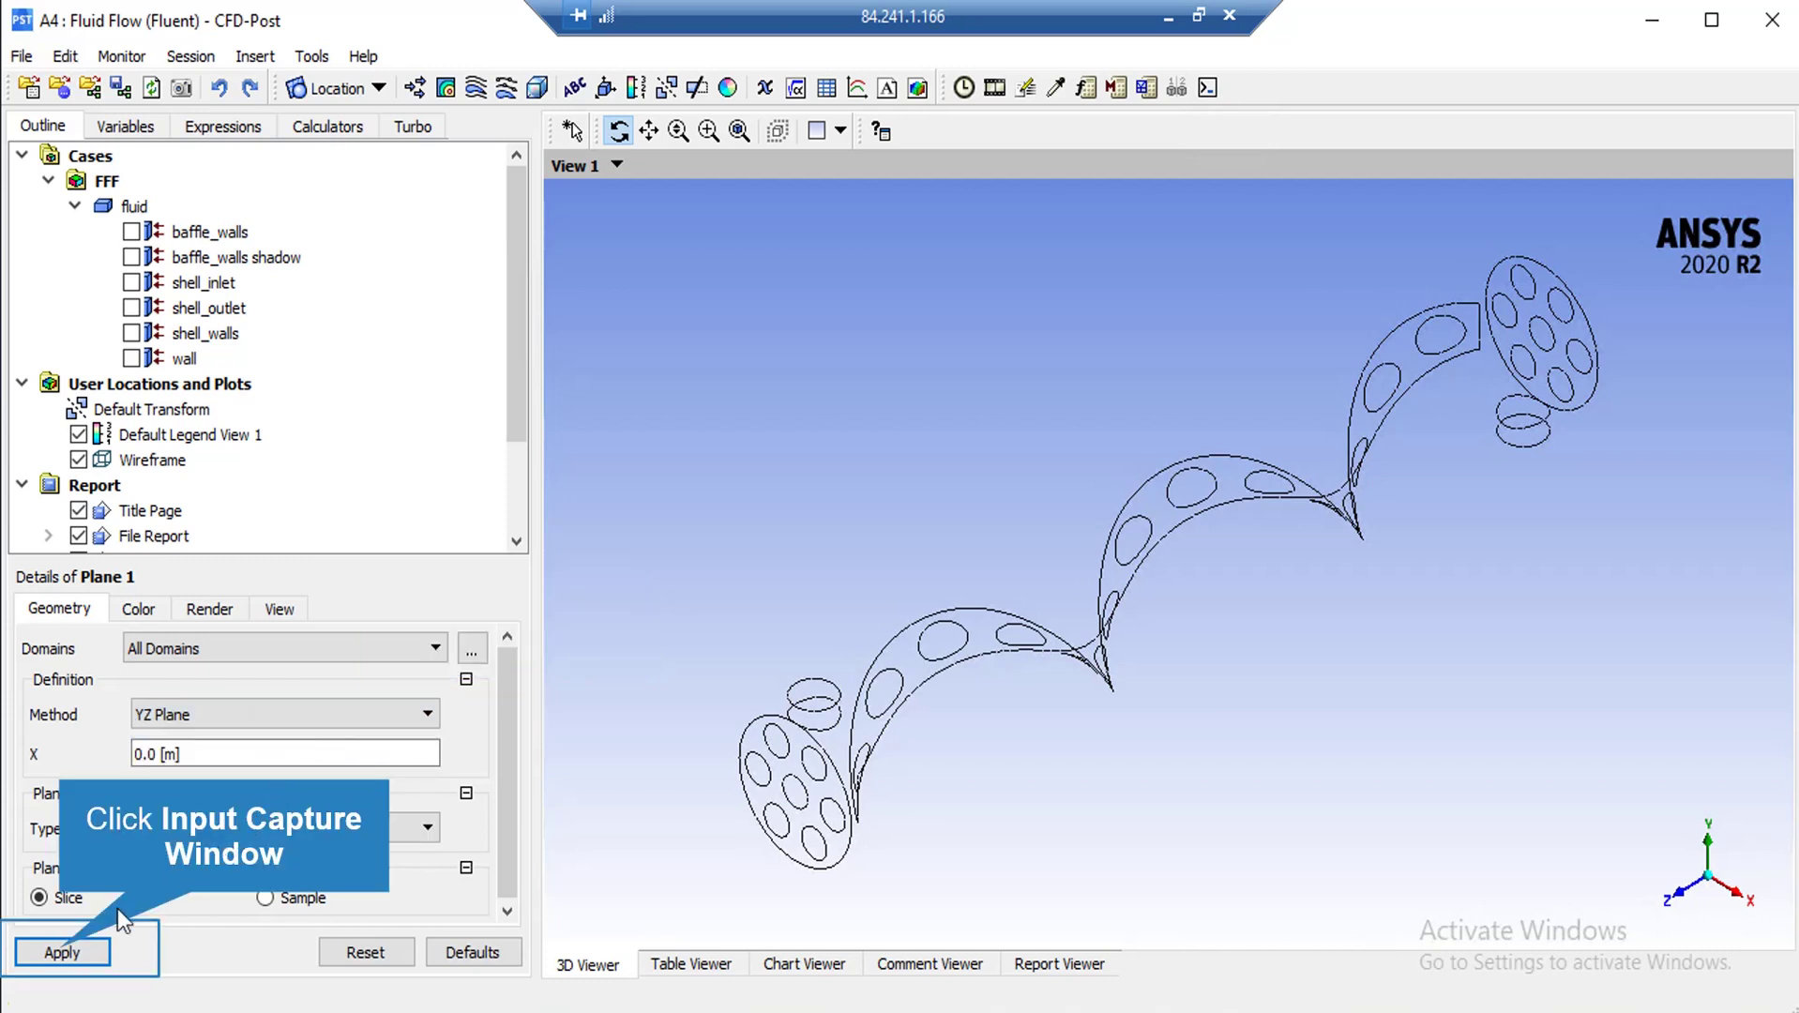
click(64, 951)
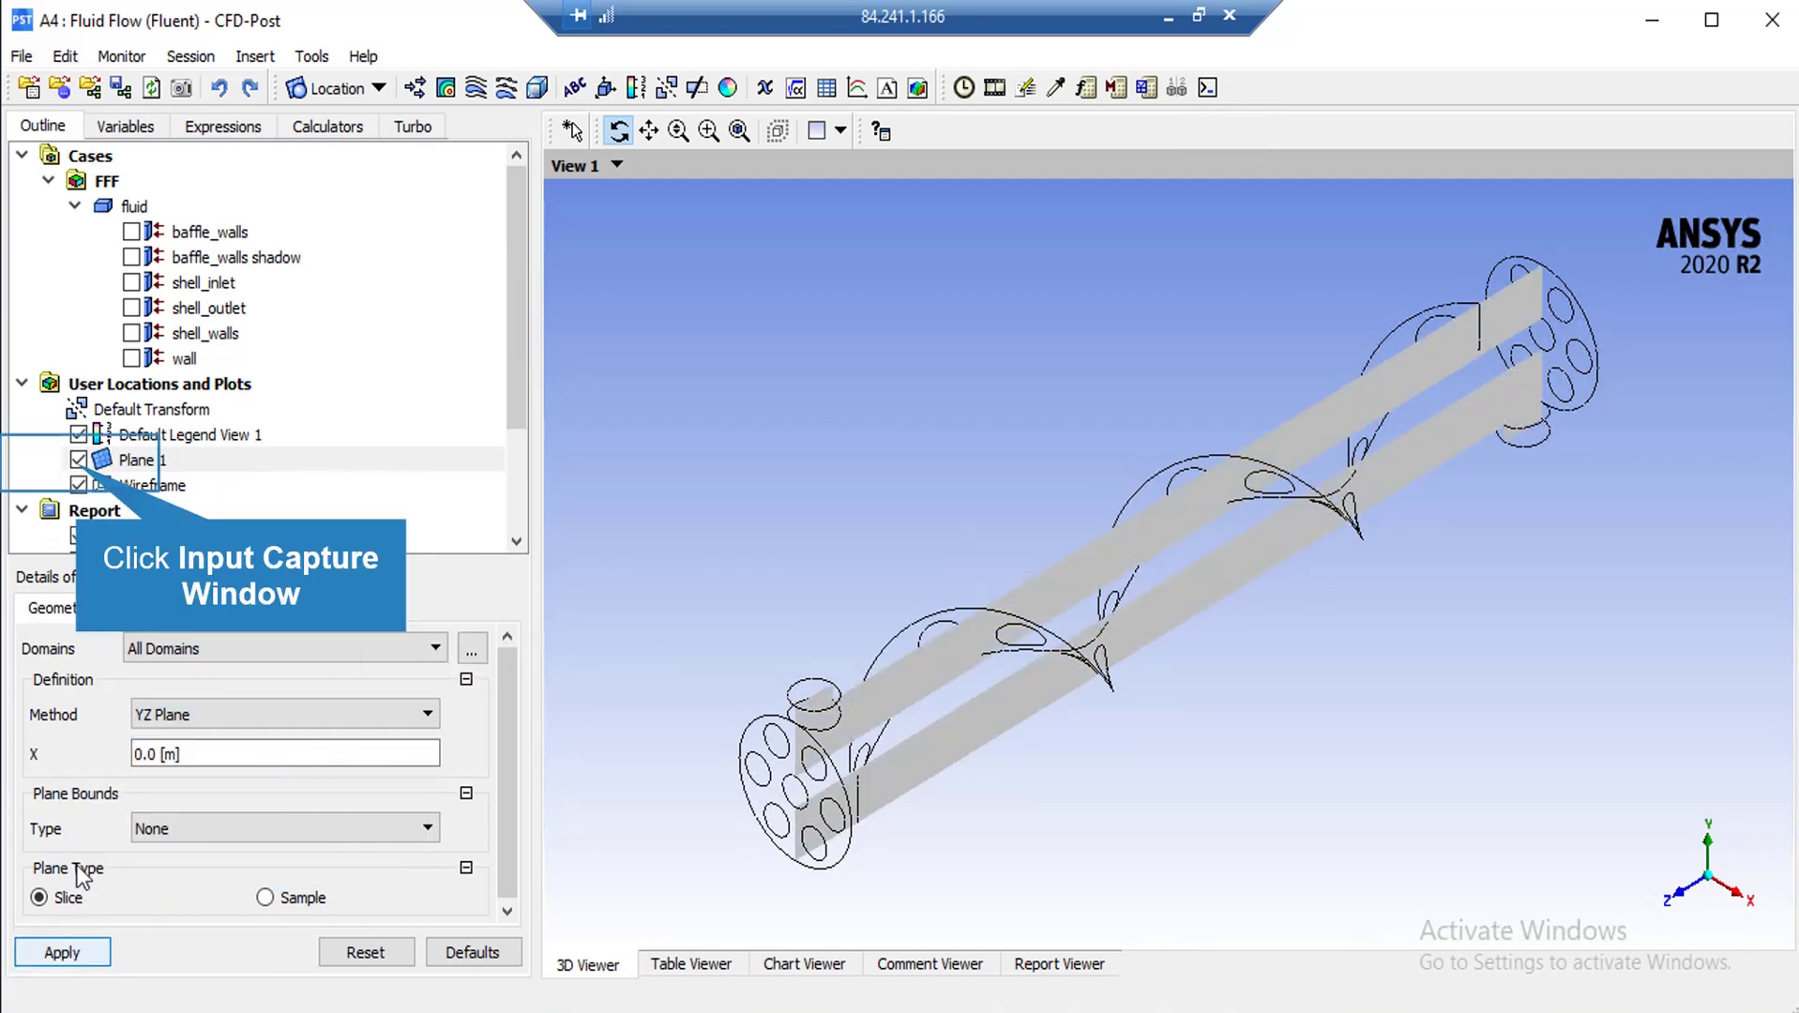
click(80, 461)
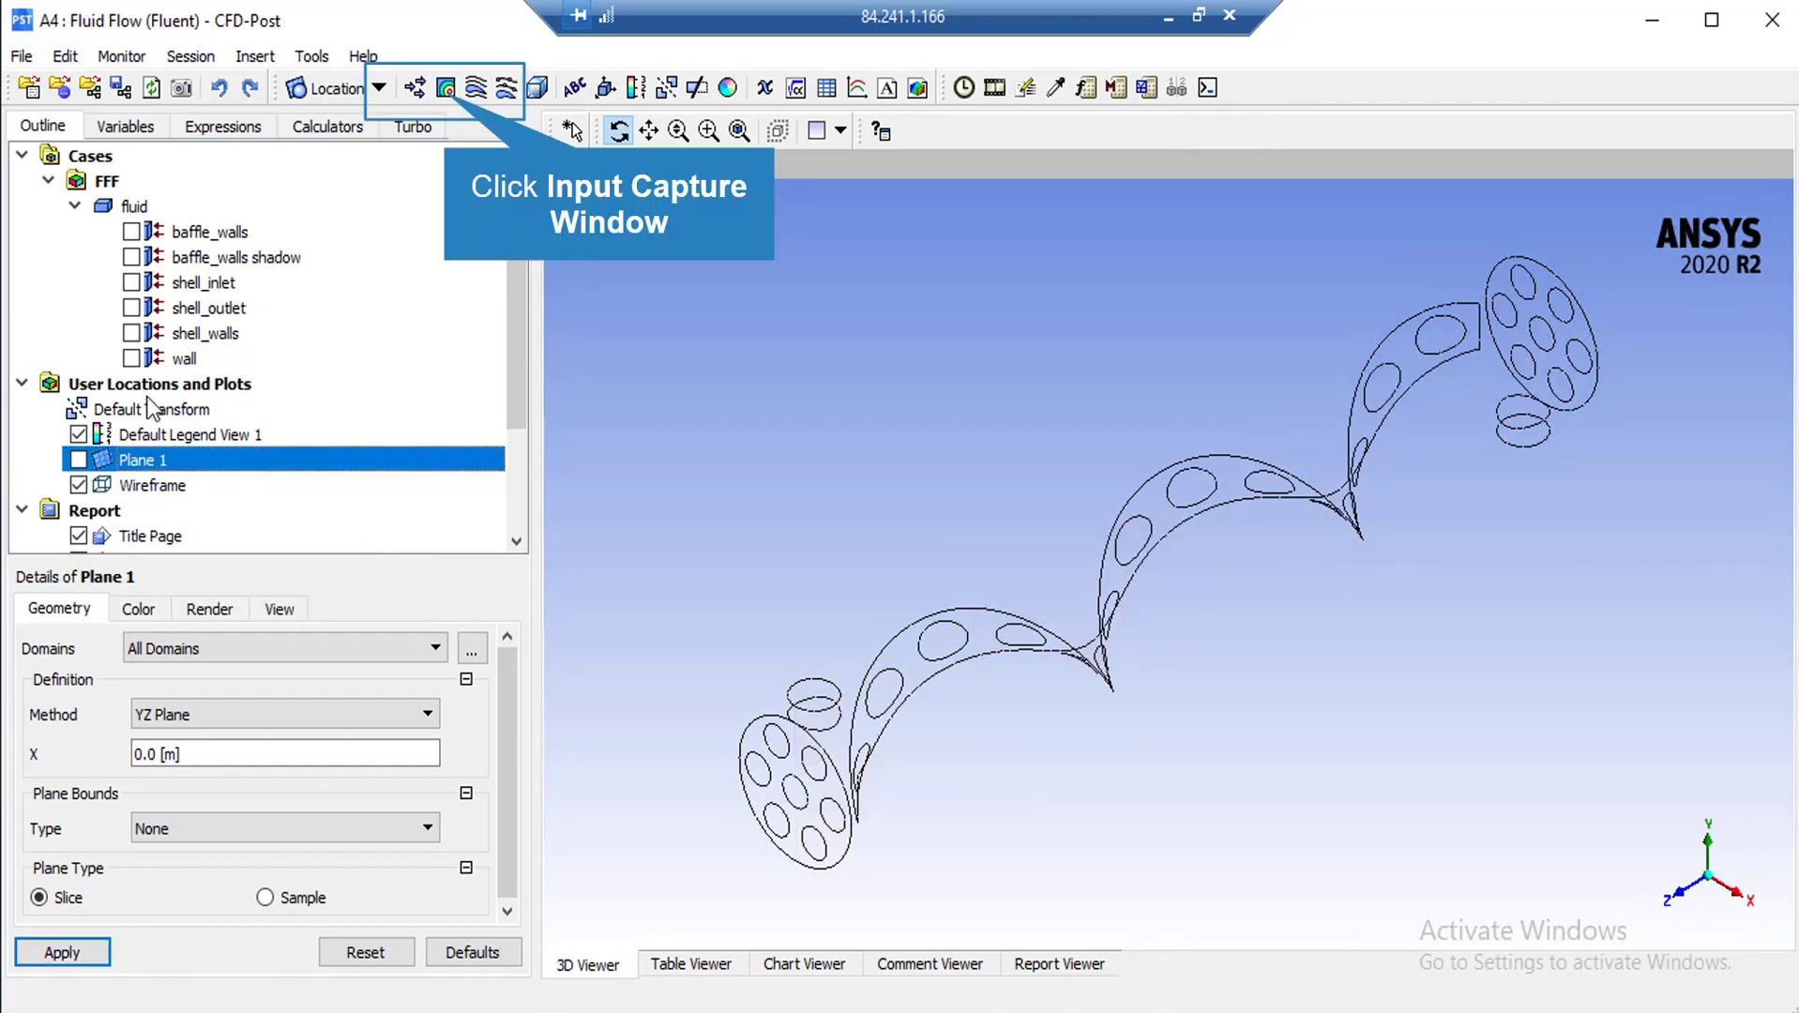
- Start a contour plot located on Plane 1 with Pressure as its variable
click(512, 208)
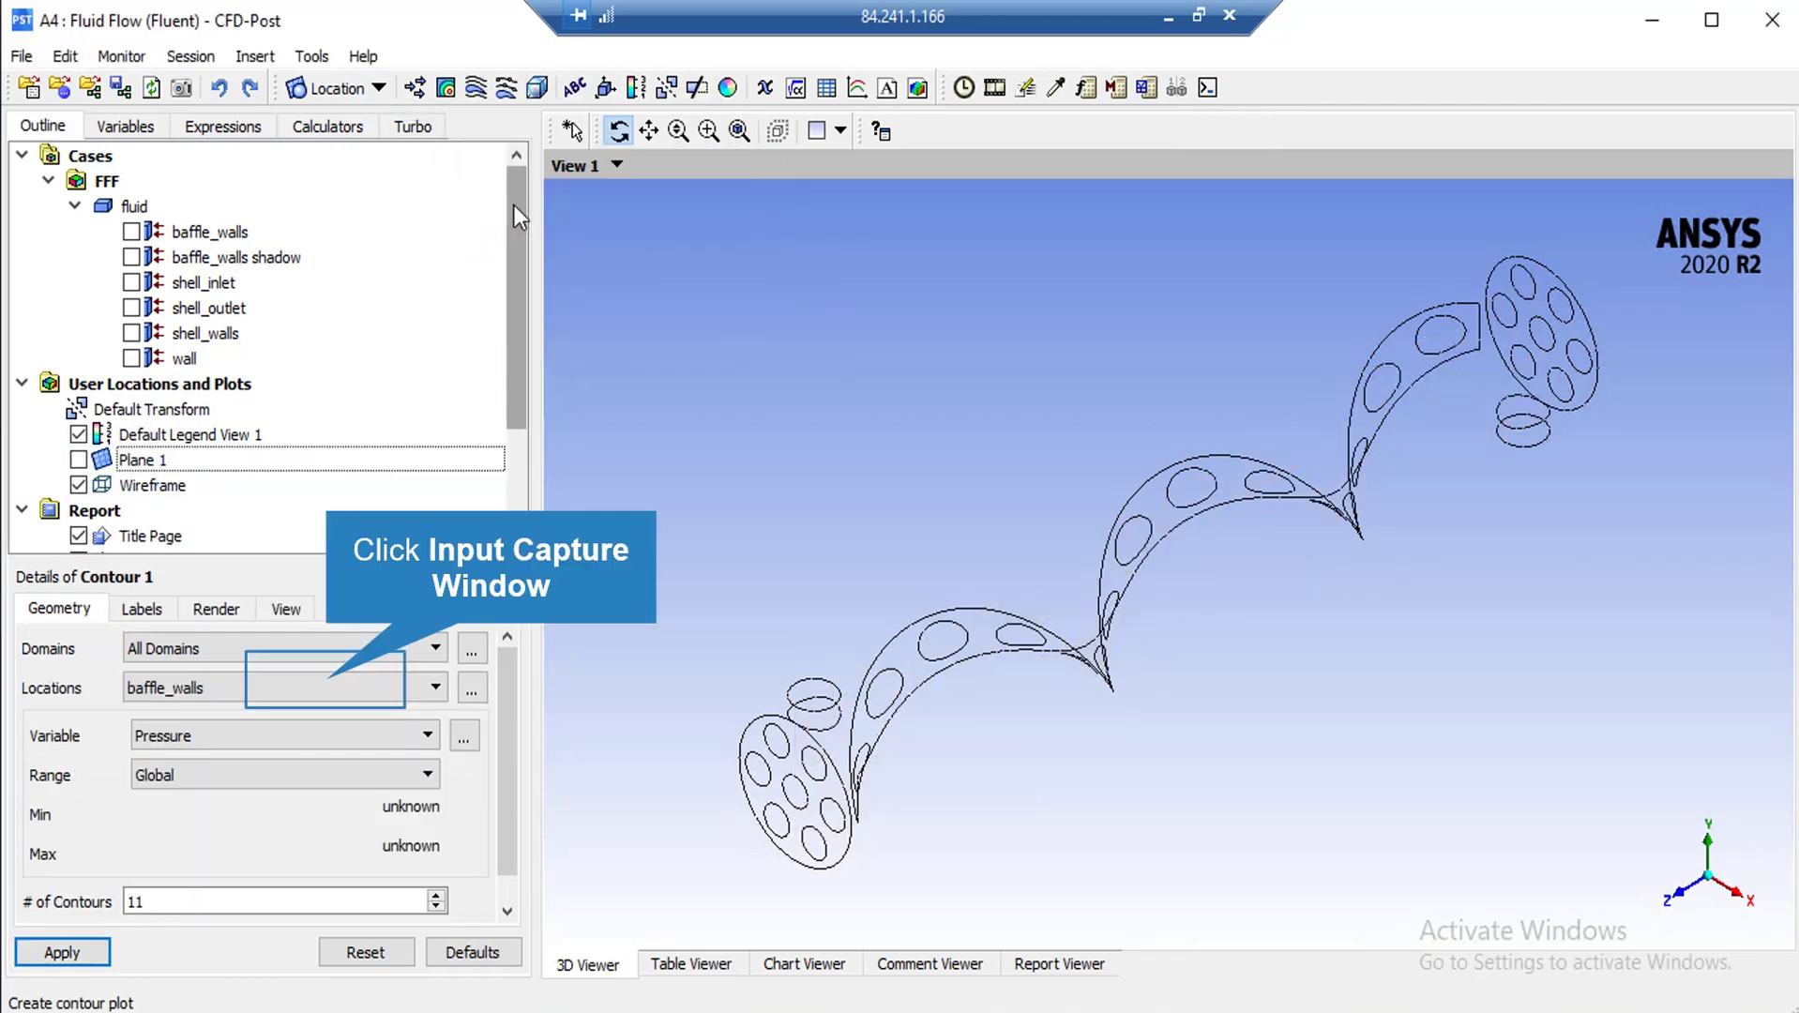
click(330, 692)
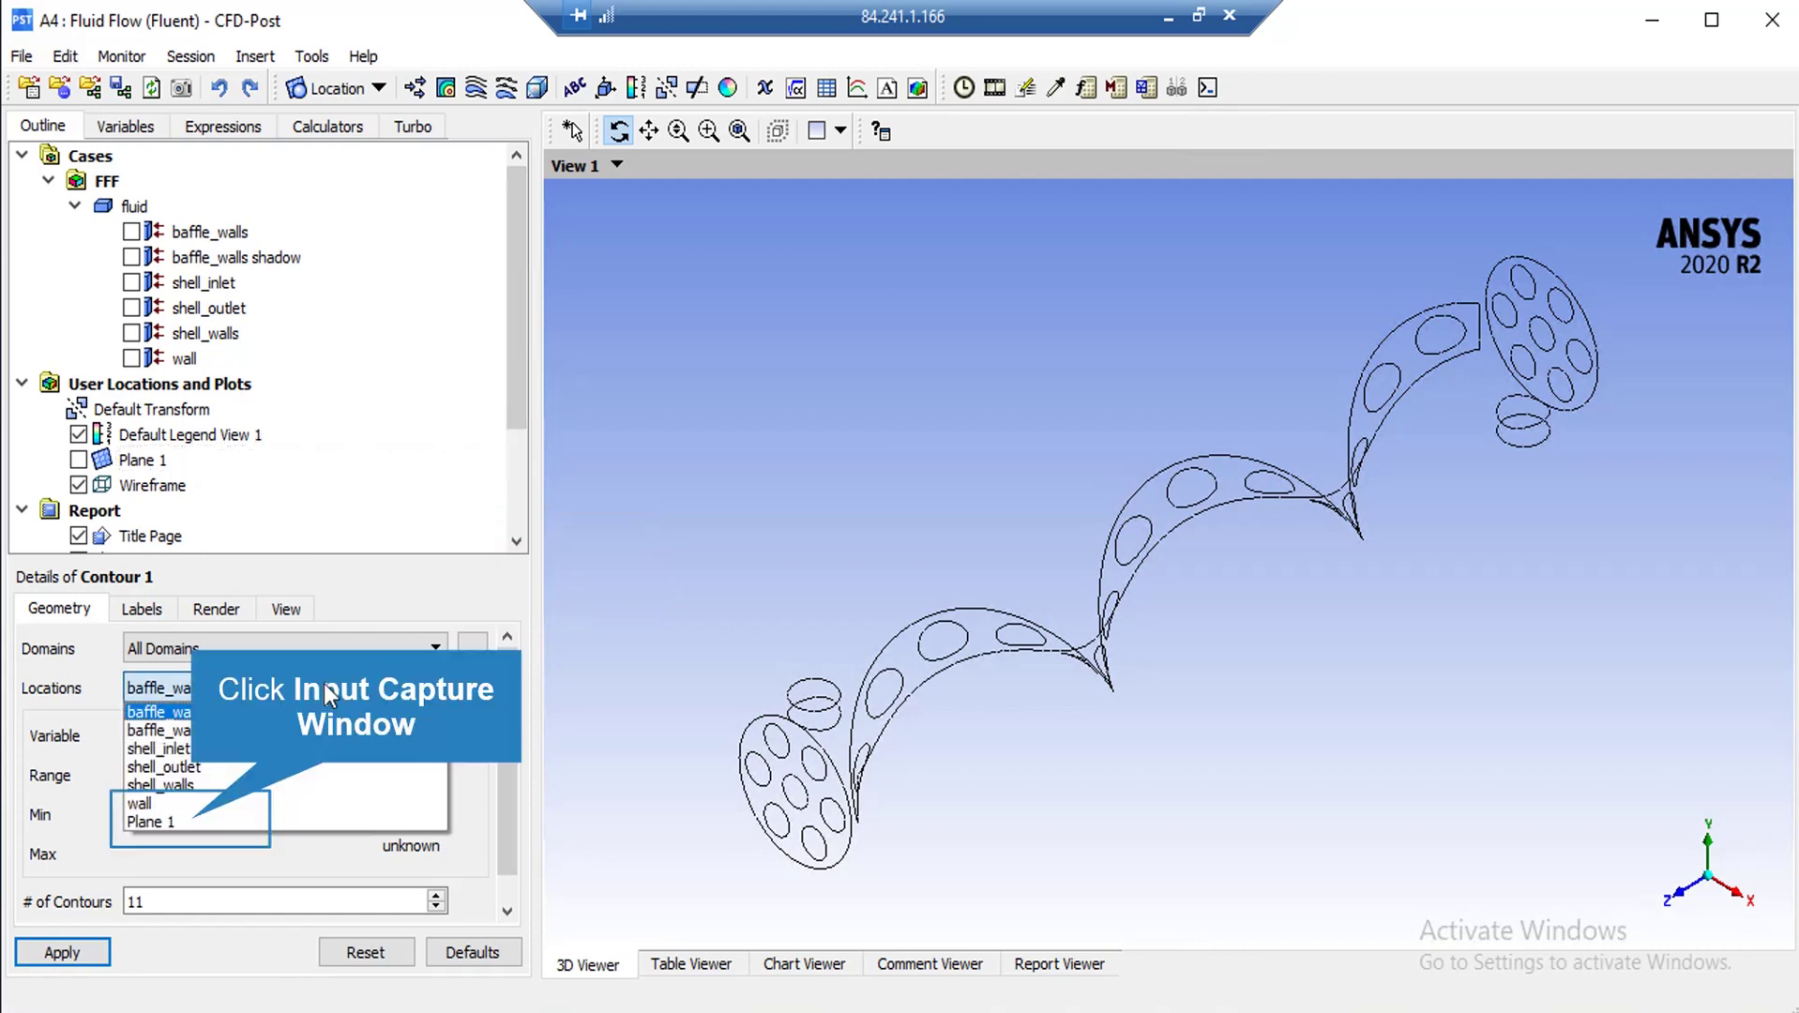
click(150, 821)
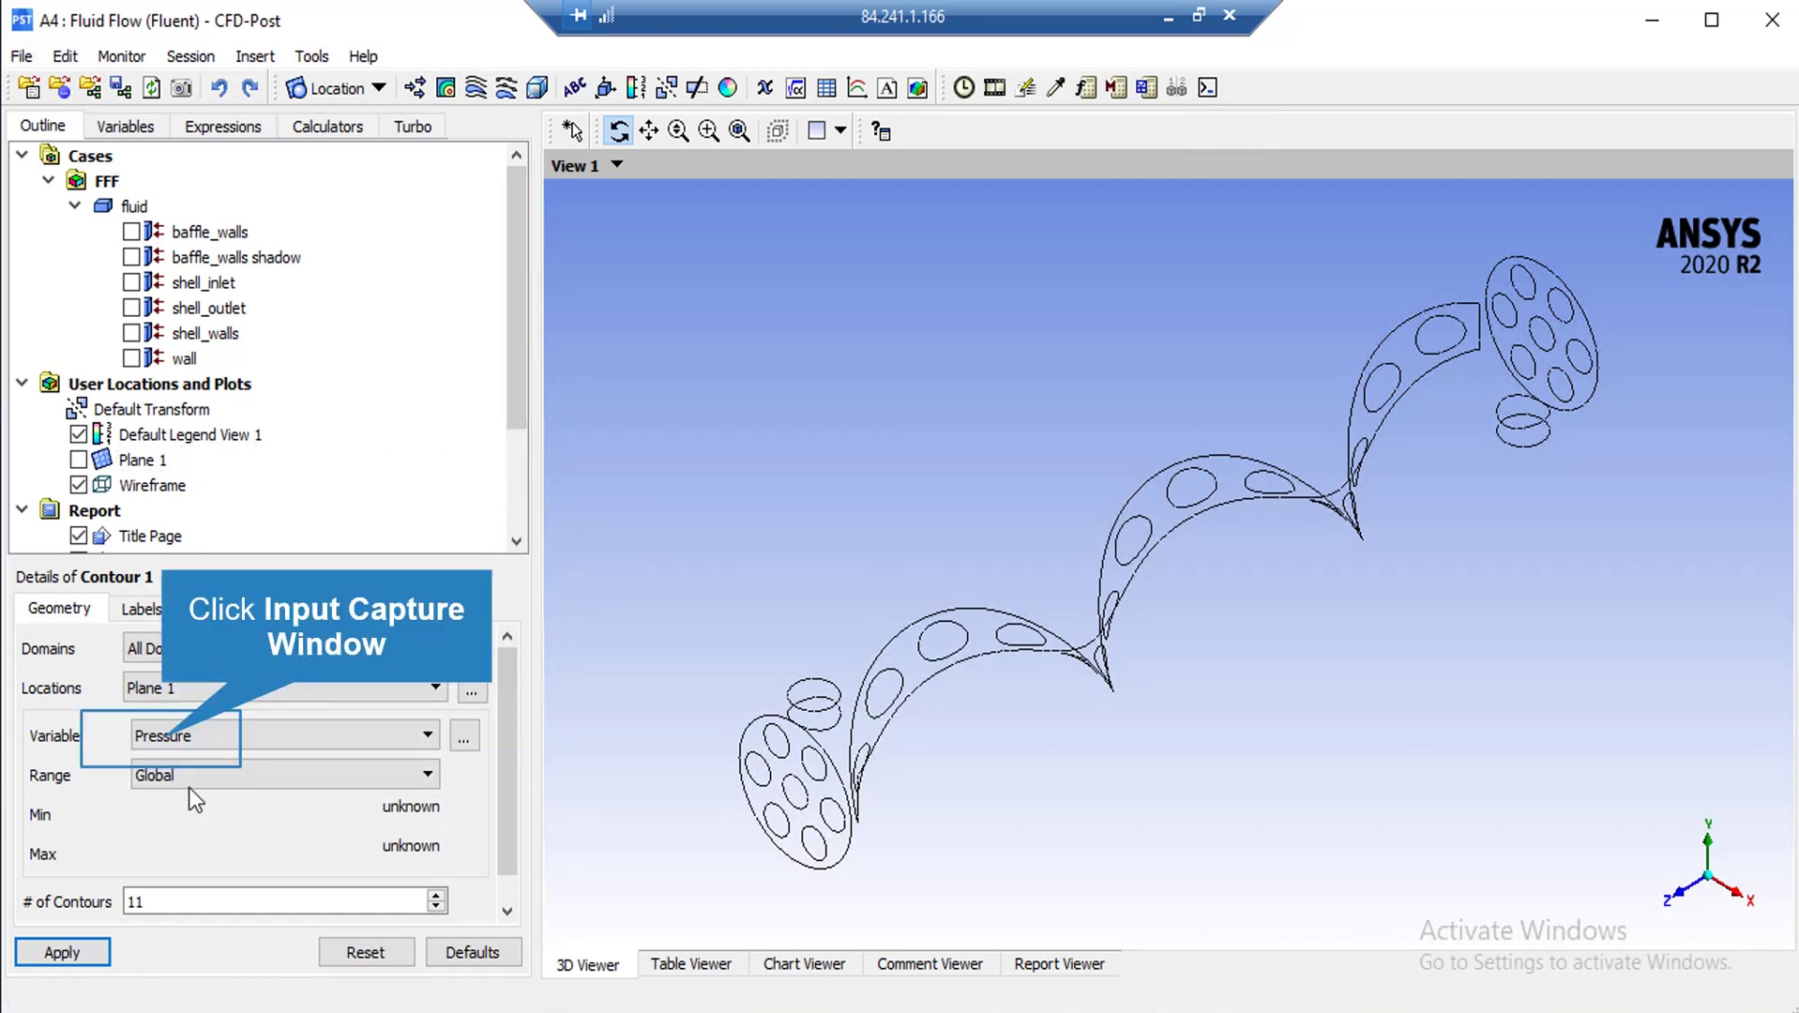
click(169, 736)
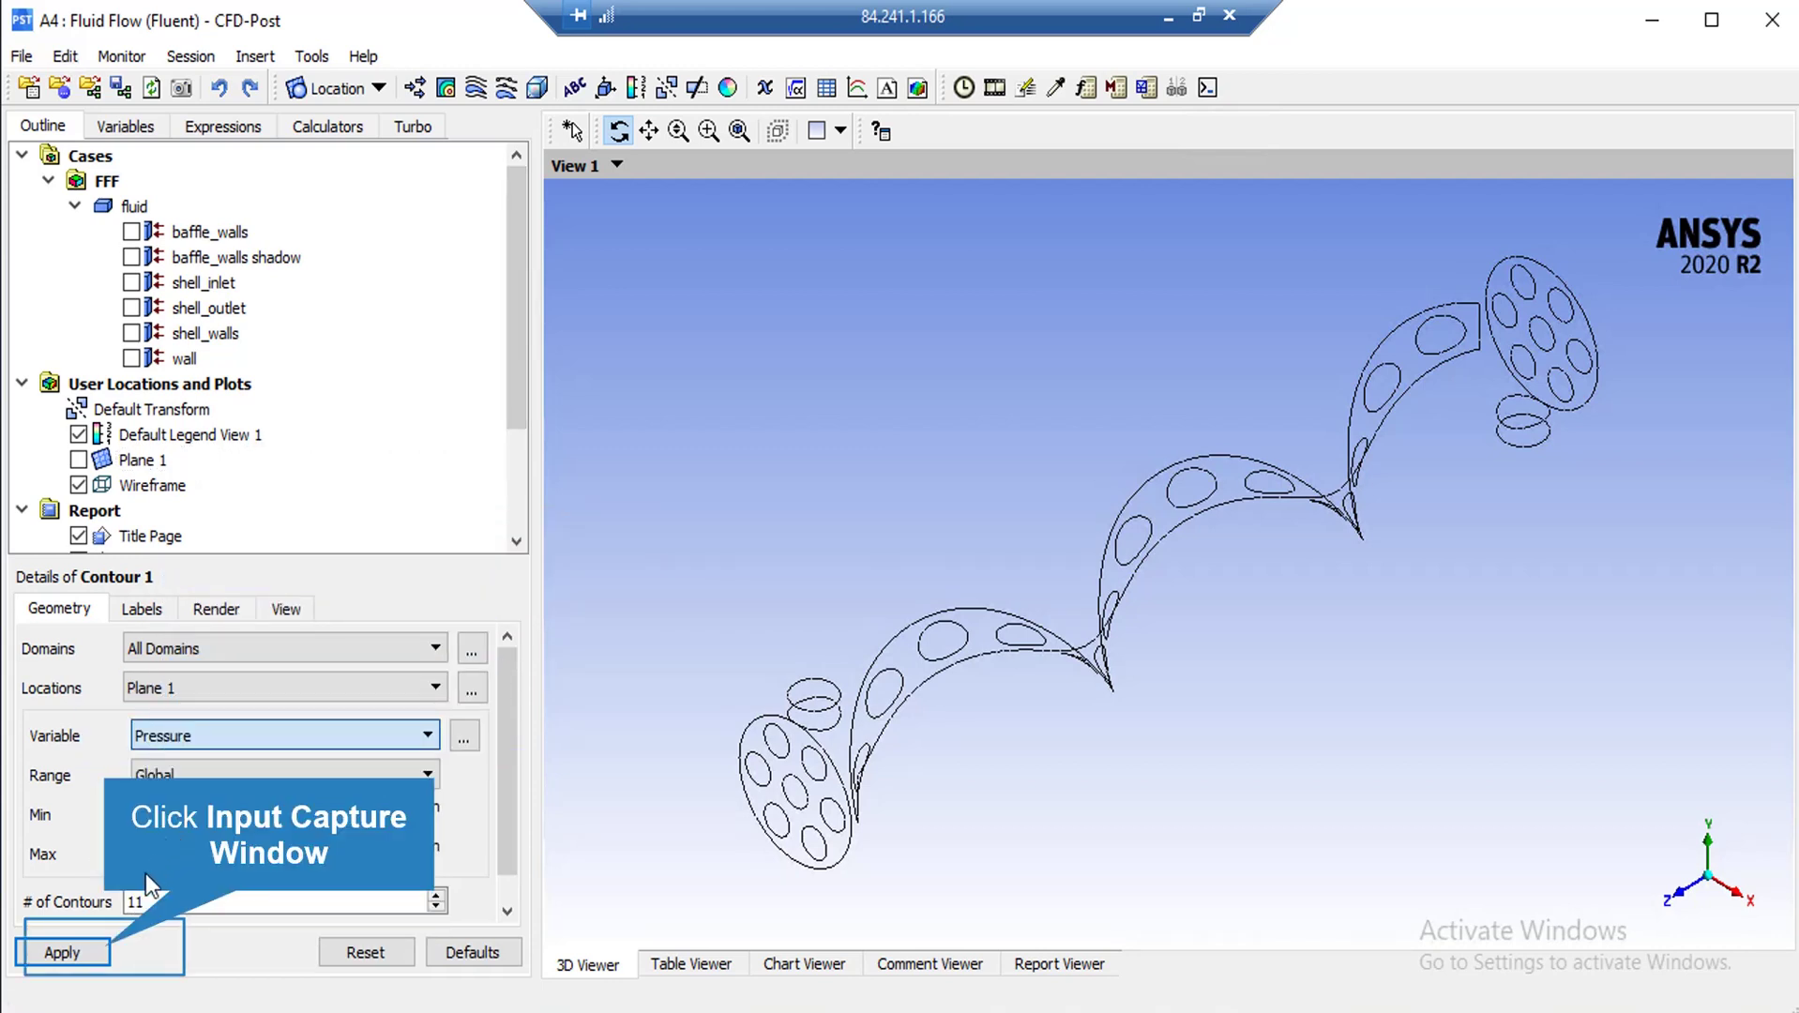